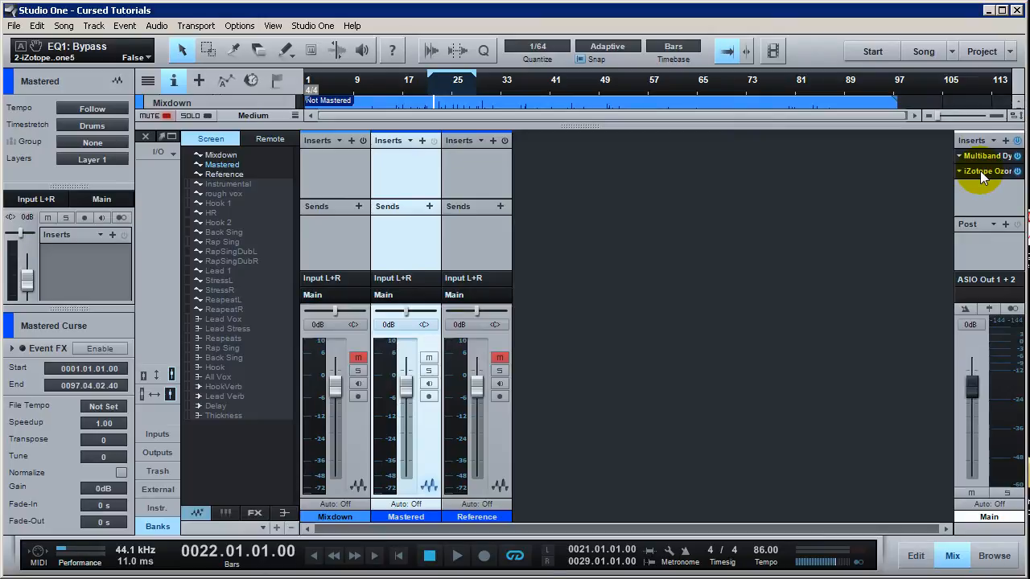
Open iZotope Ozone 5 from the Main bus inserts, close its Preset Manager, and review the Dynamics, Stereo Imaging and Reverb modules
left_click(982, 171)
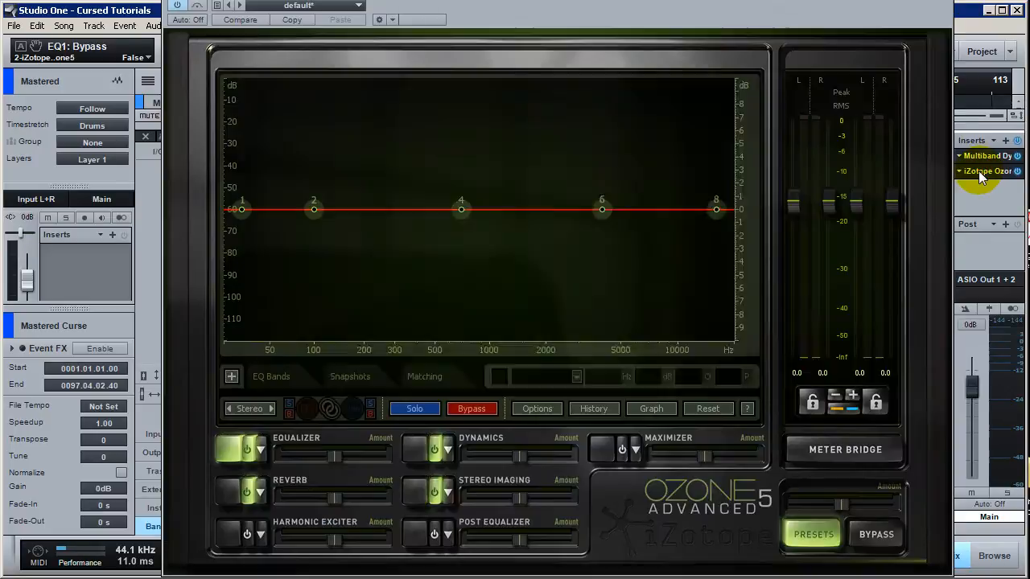
left_click(704, 385)
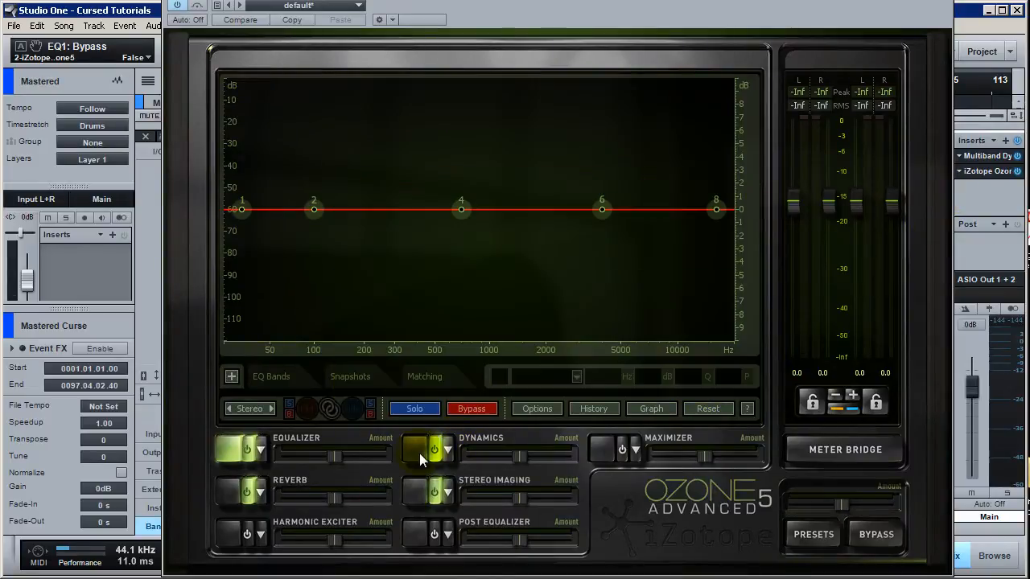
left_click(416, 453)
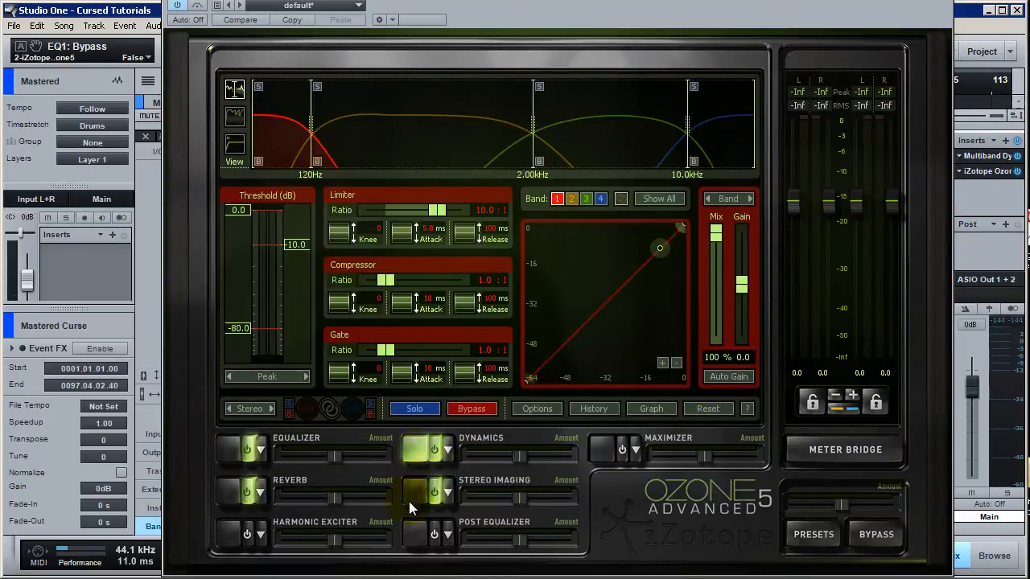
left_click(411, 493)
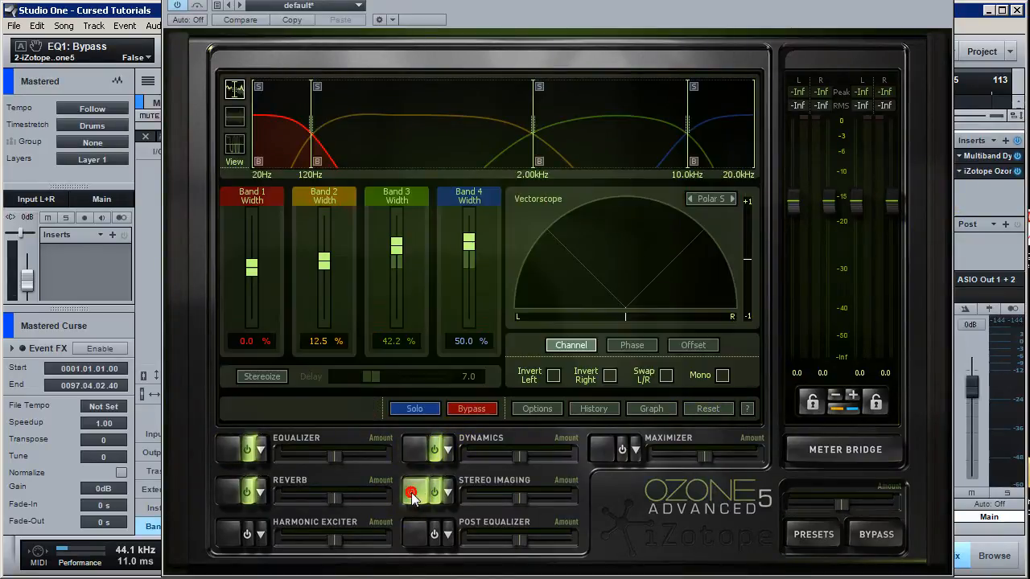
left_click(232, 493)
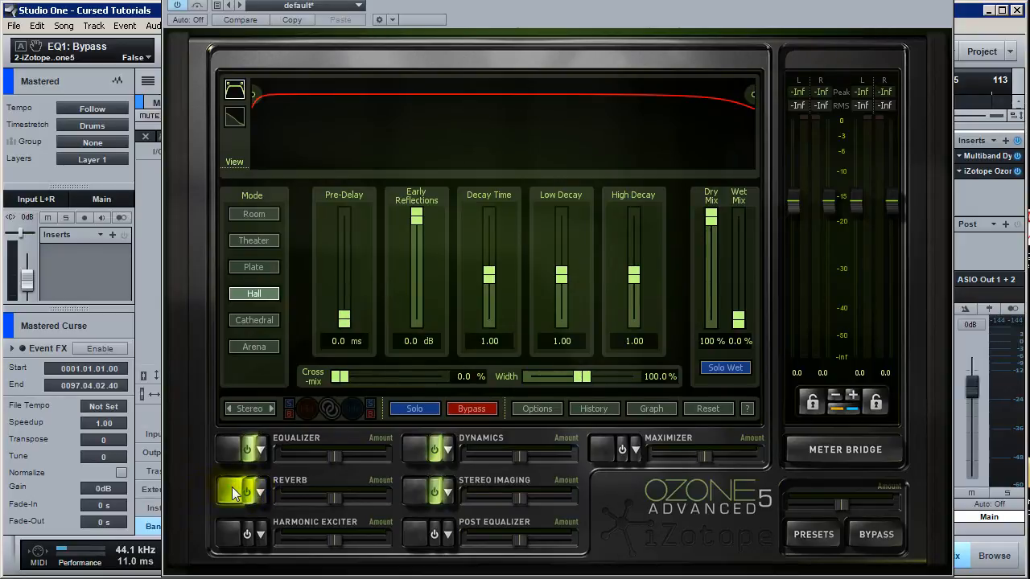
left_click(430, 453)
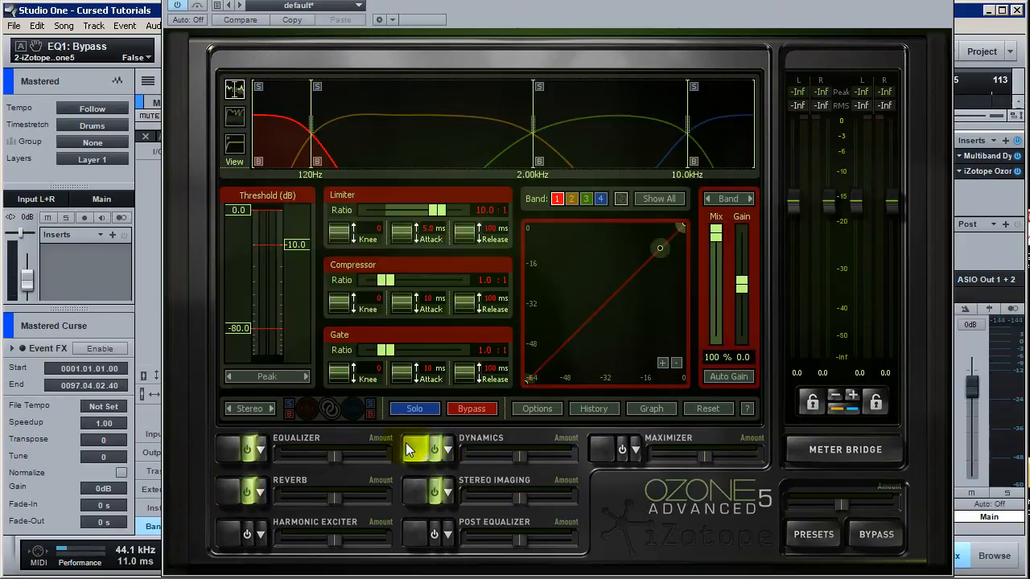
left_click(237, 494)
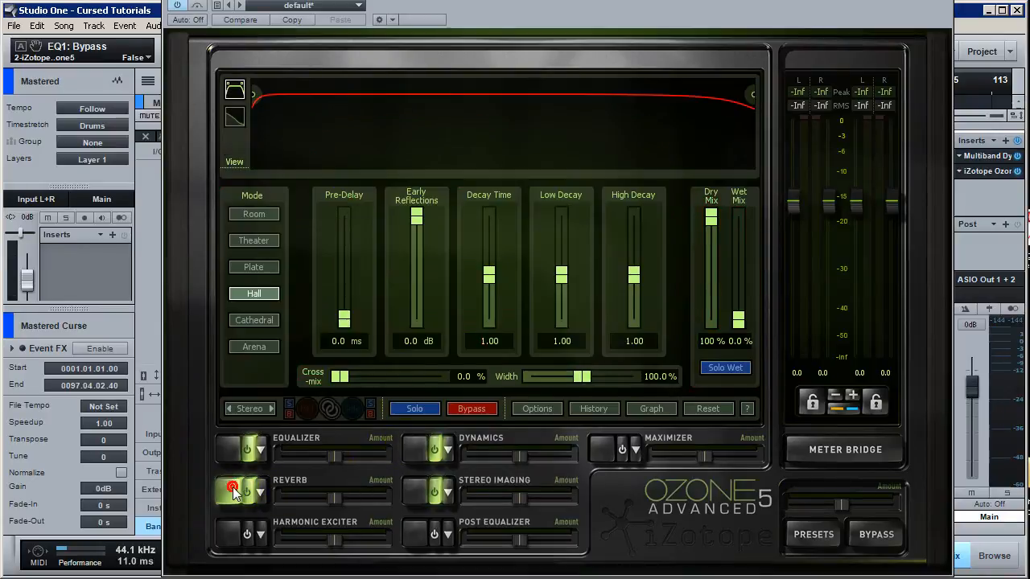
left_click(412, 449)
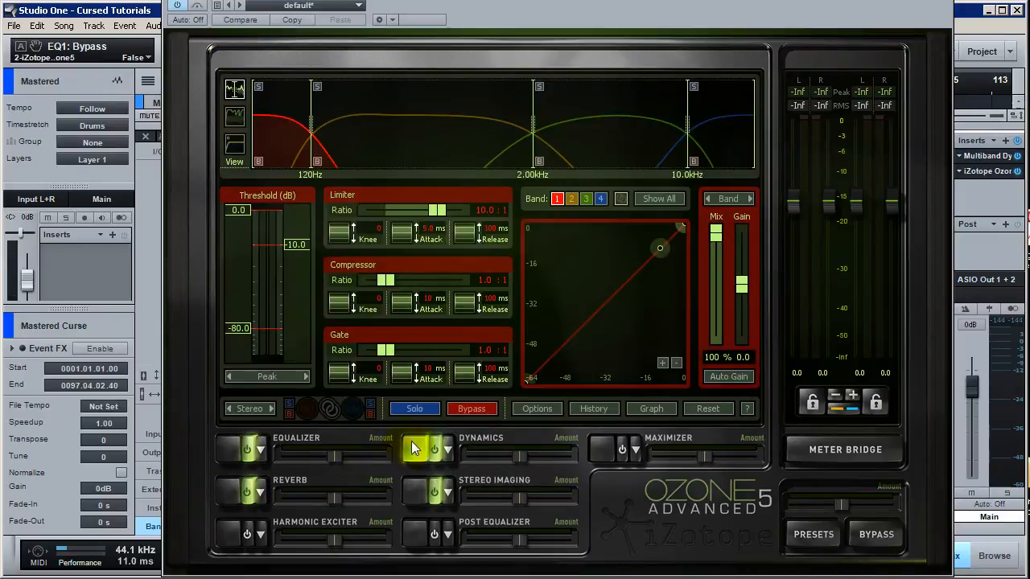
Try Mid/Side mode on the Dynamics module and L/R mode on the Equalizer, then return Dynamics to Stereo
left_click(255, 410)
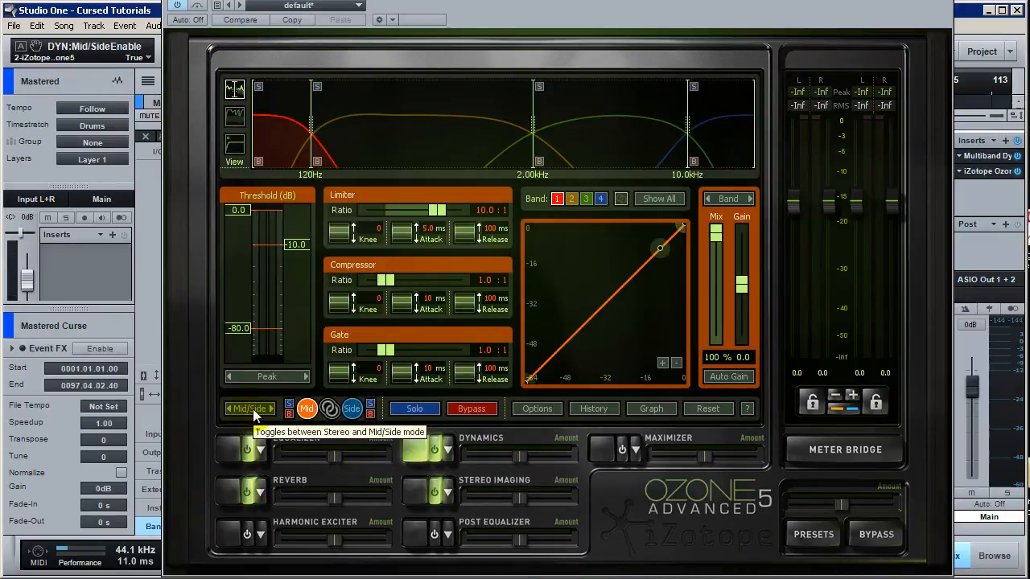
left_click(229, 451)
left_click(266, 410)
left_click(267, 410)
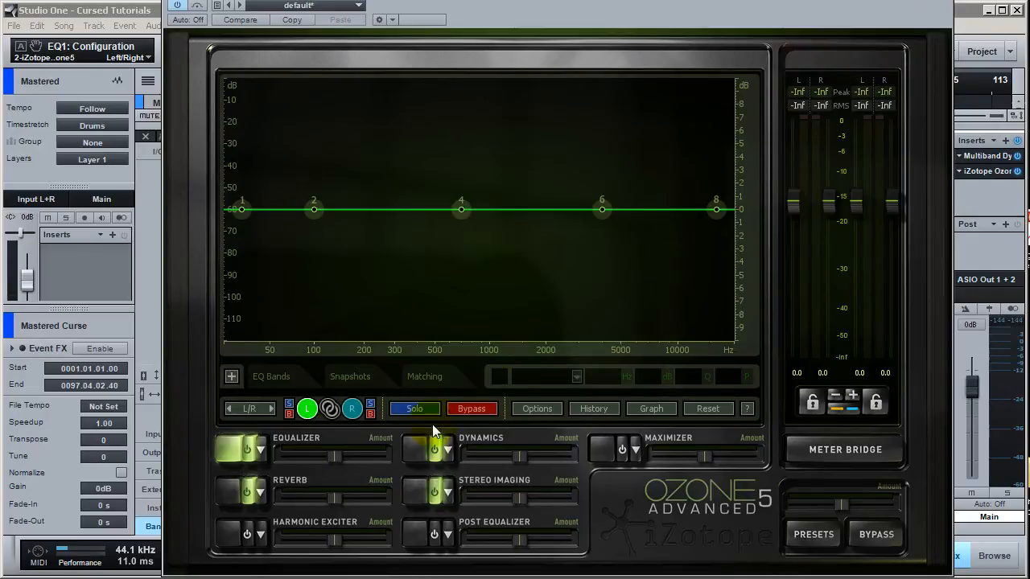
left_click(422, 451)
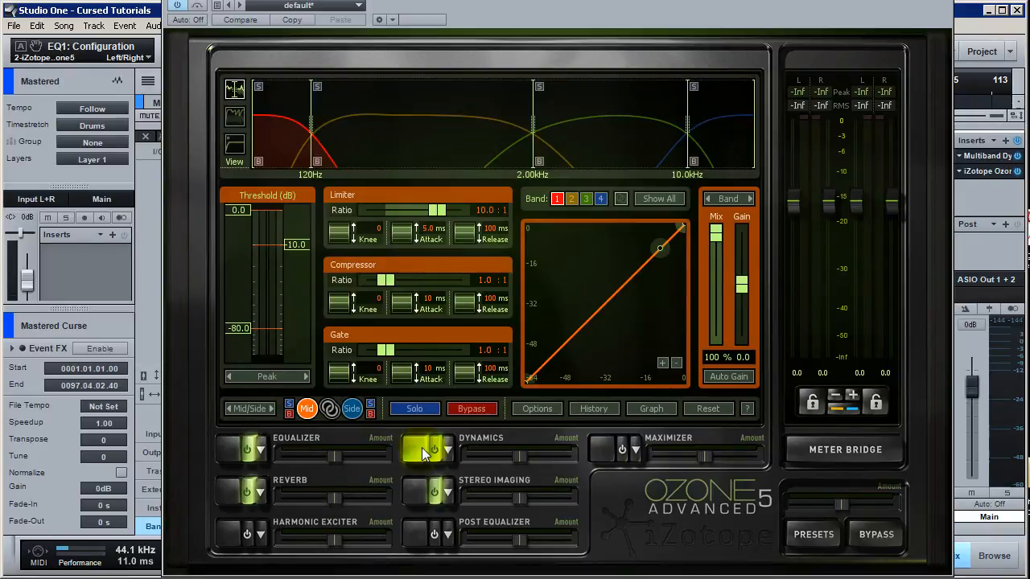
left_click(239, 412)
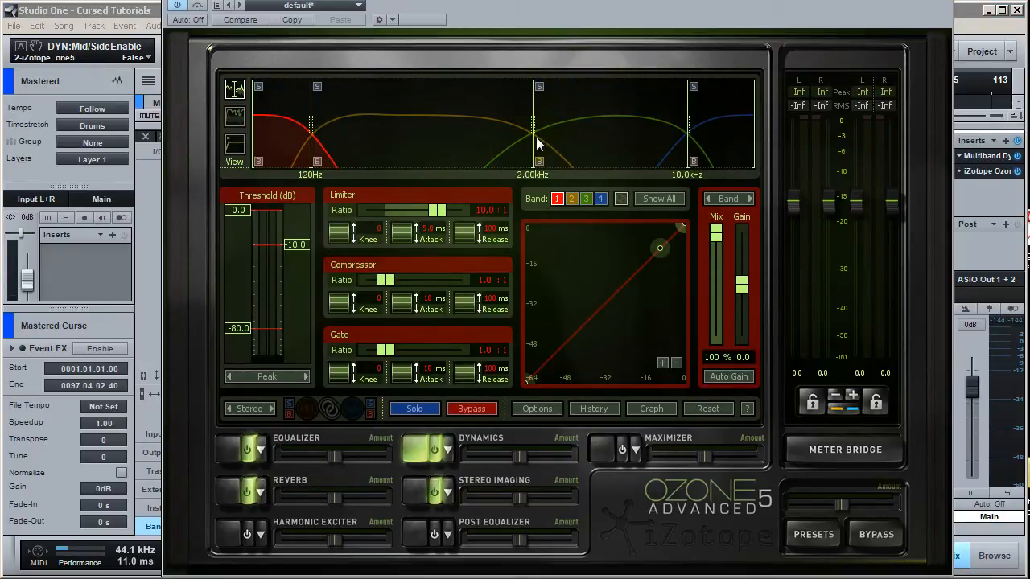
Set the Dynamics crossover between bands 2 and 3 to 1.54 kHz and compare it with the Stereo Imaging crossovers
left_click_drag(537, 143, 489, 152)
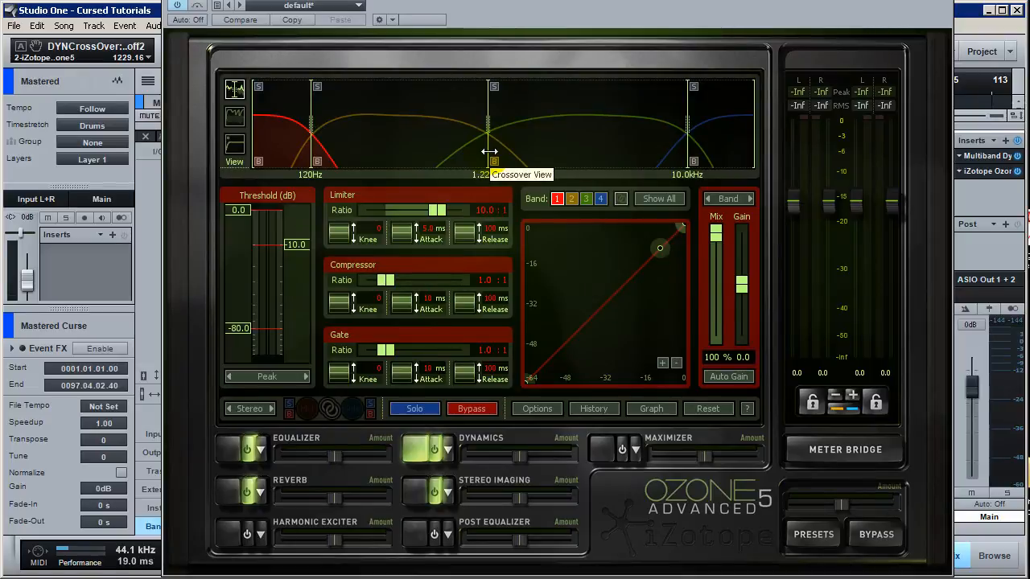
left_click_drag(488, 151, 510, 156)
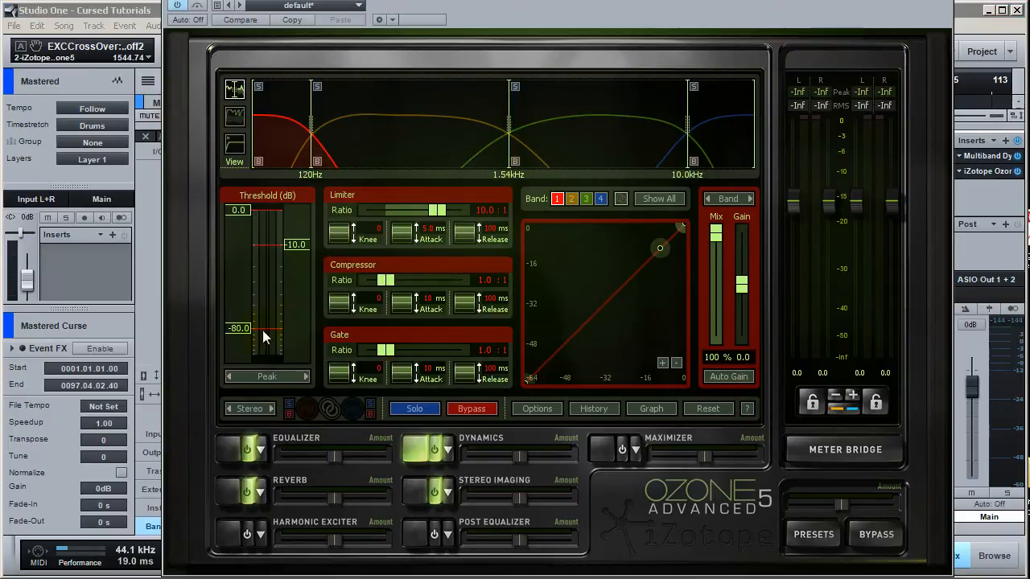
left_click(412, 489)
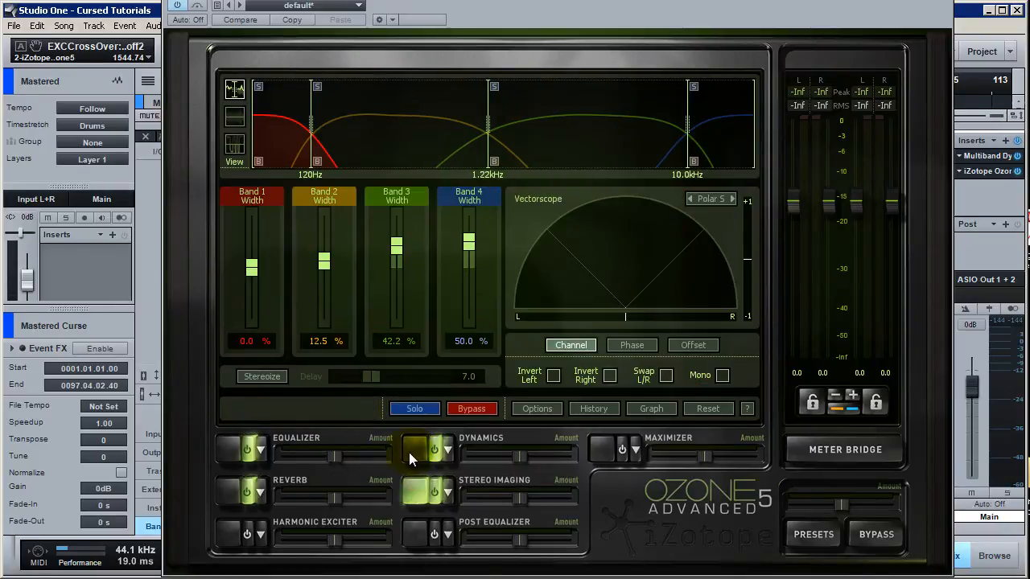
left_click(409, 452)
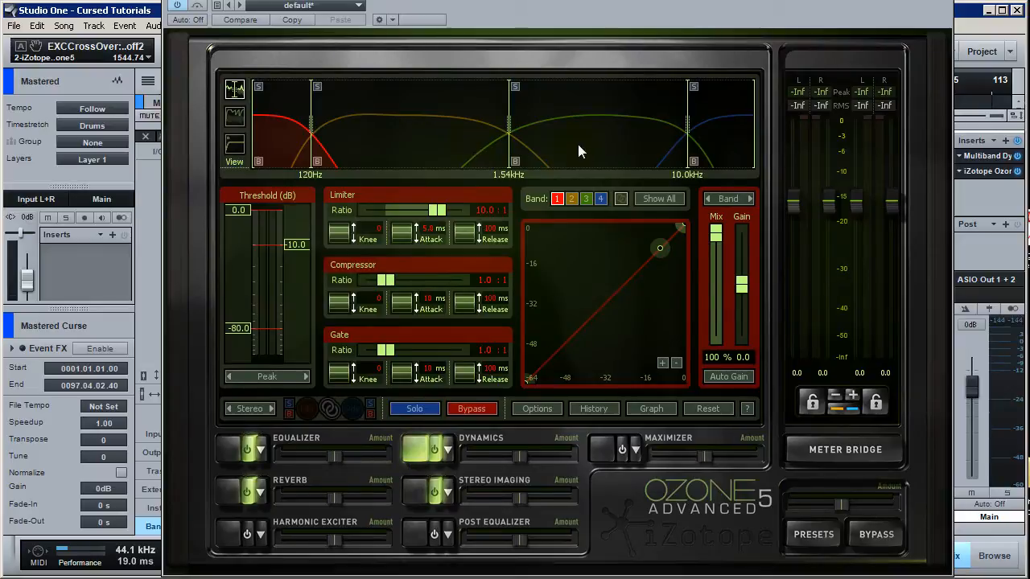
Switch both the Dynamics and Equalizer modules to Mid/Side mode
left_click(254, 409)
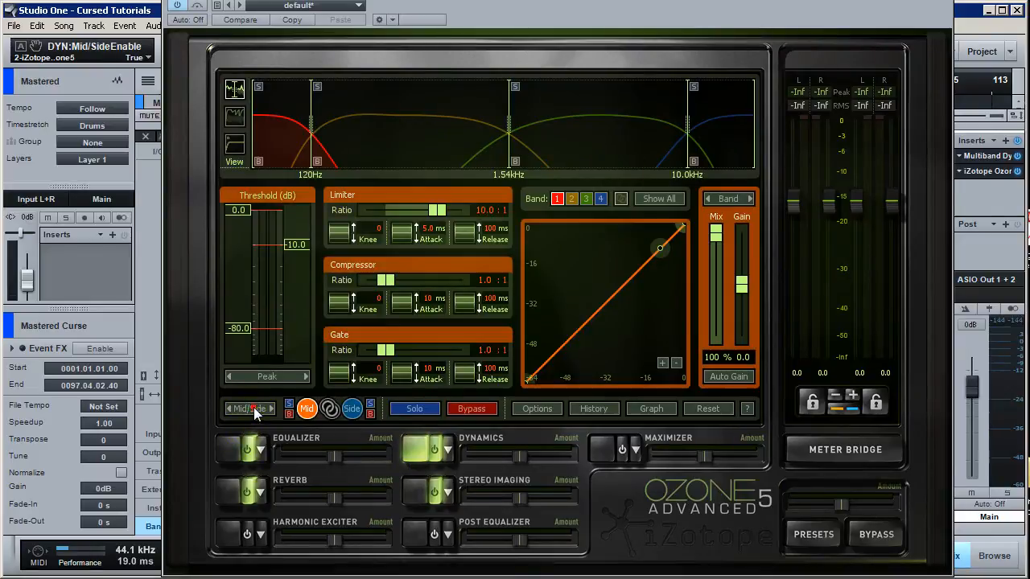
left_click(254, 409)
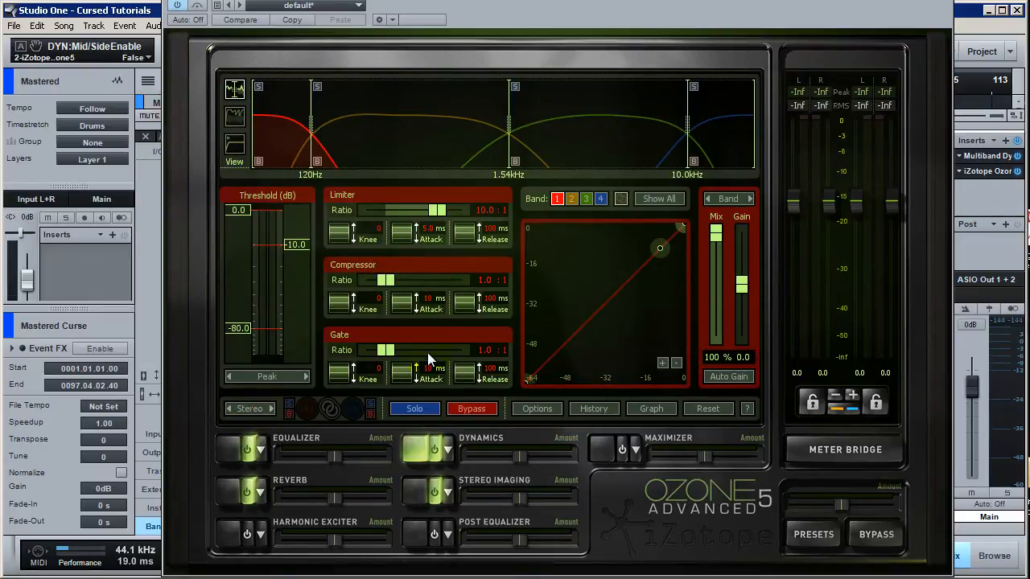
left_click(266, 410)
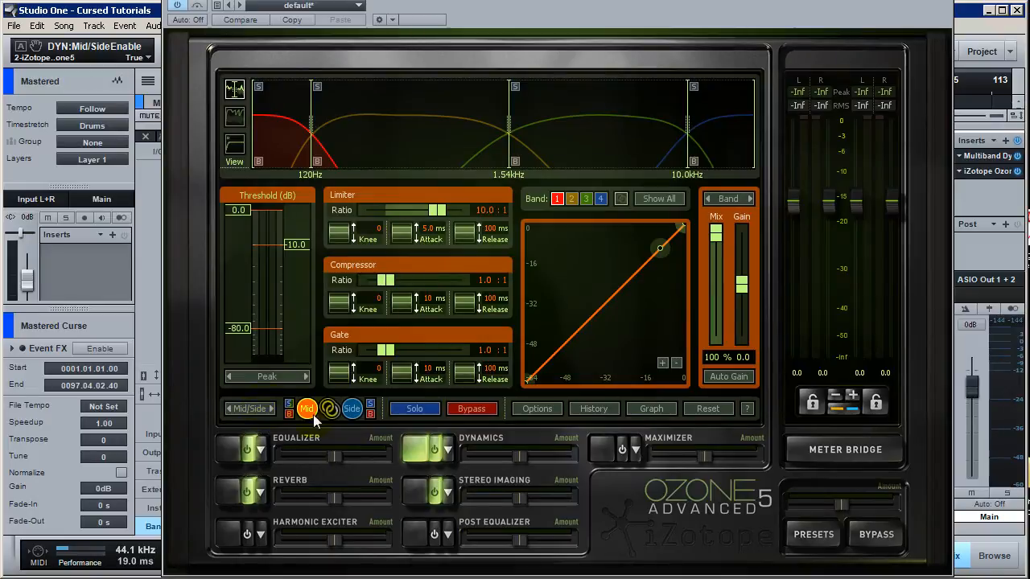
left_click(219, 452)
left_click(248, 410)
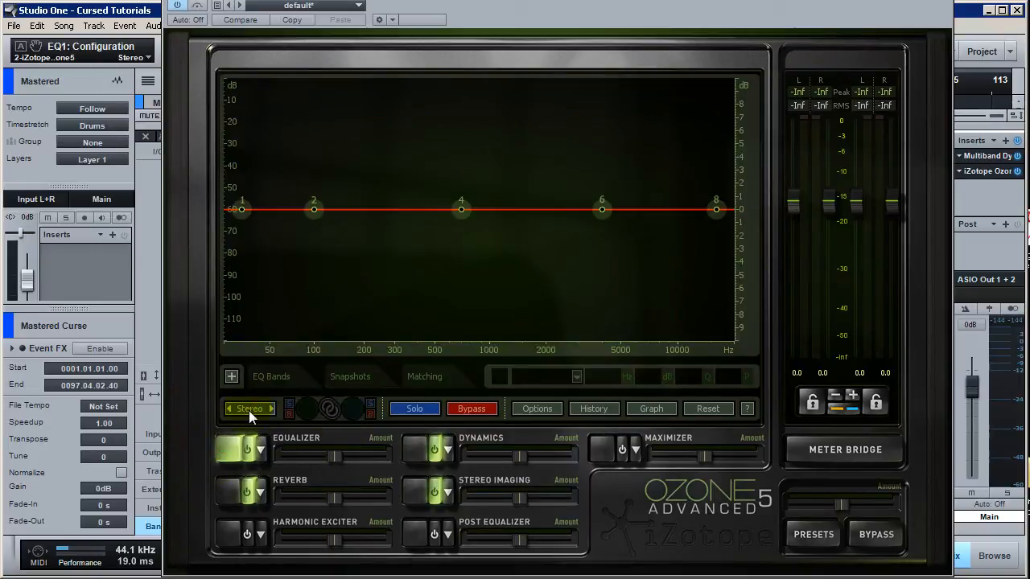
left_click(248, 411)
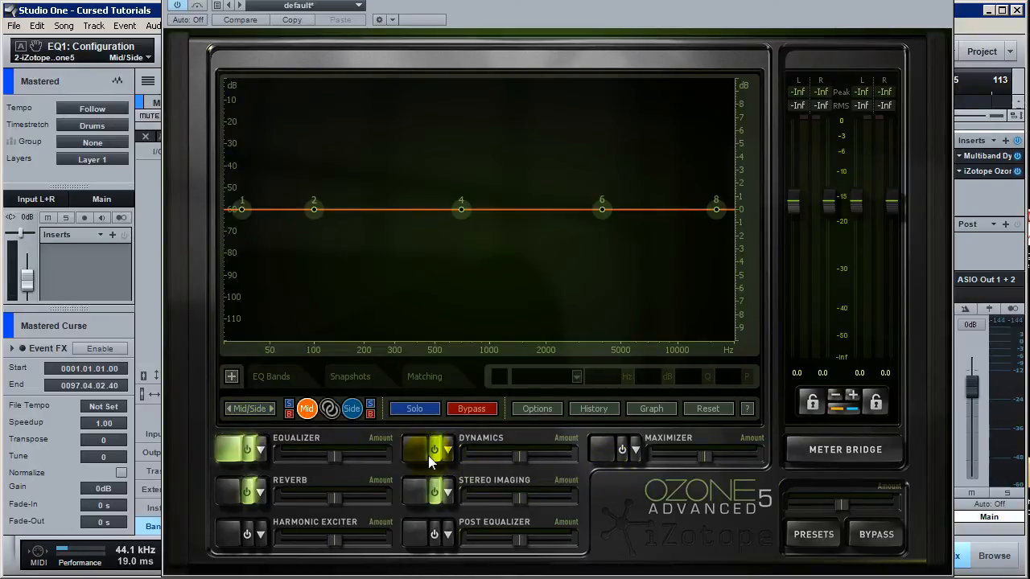
Open Multiband Dynamics on the Main bus, raise the Mid/High-Mid crossover to 2.74 kHz and nudge the Low-Mid/Mid crossover slightly higher
left_click(983, 155)
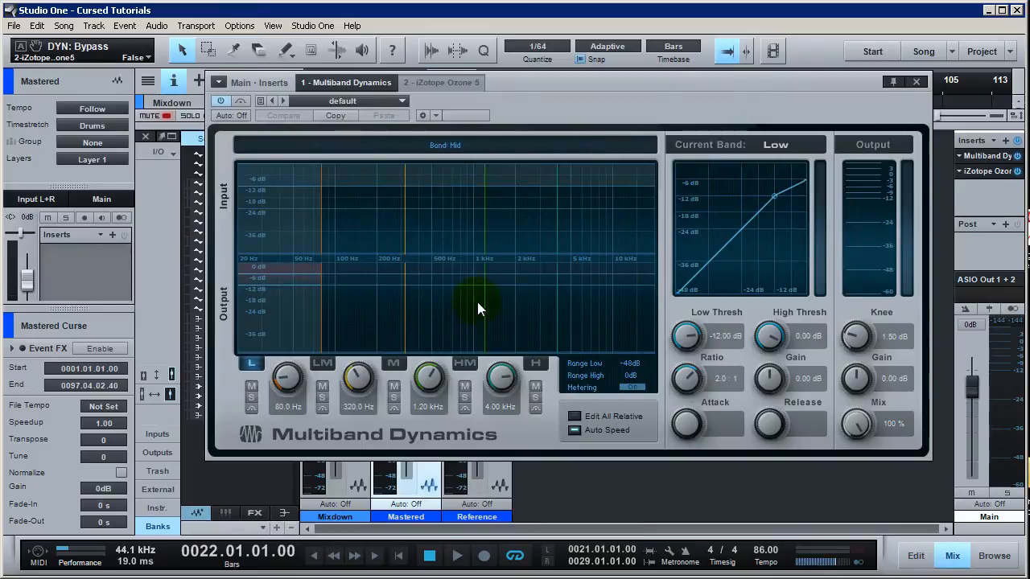
left_click_drag(482, 303, 510, 304)
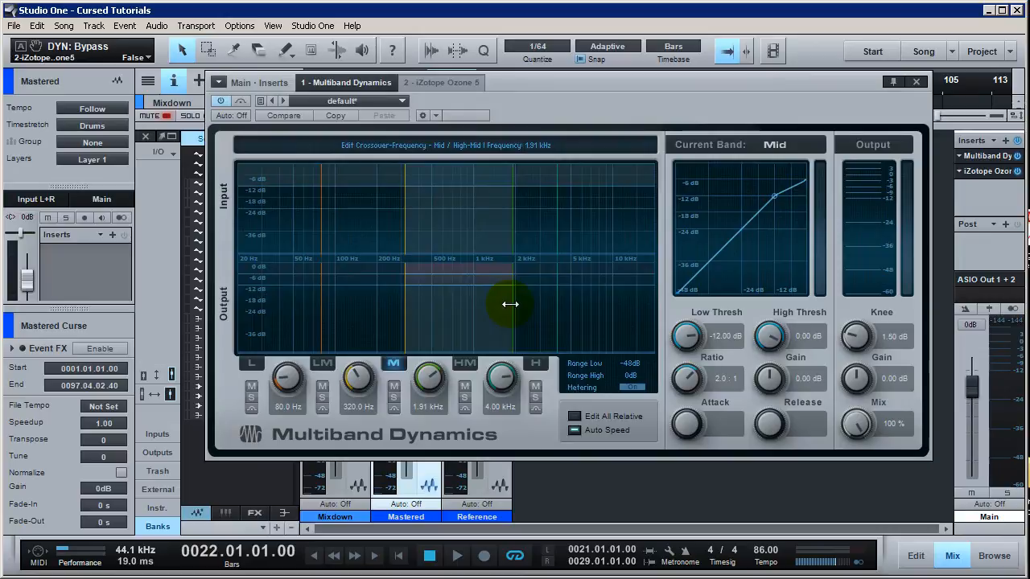
left_click_drag(510, 304, 534, 304)
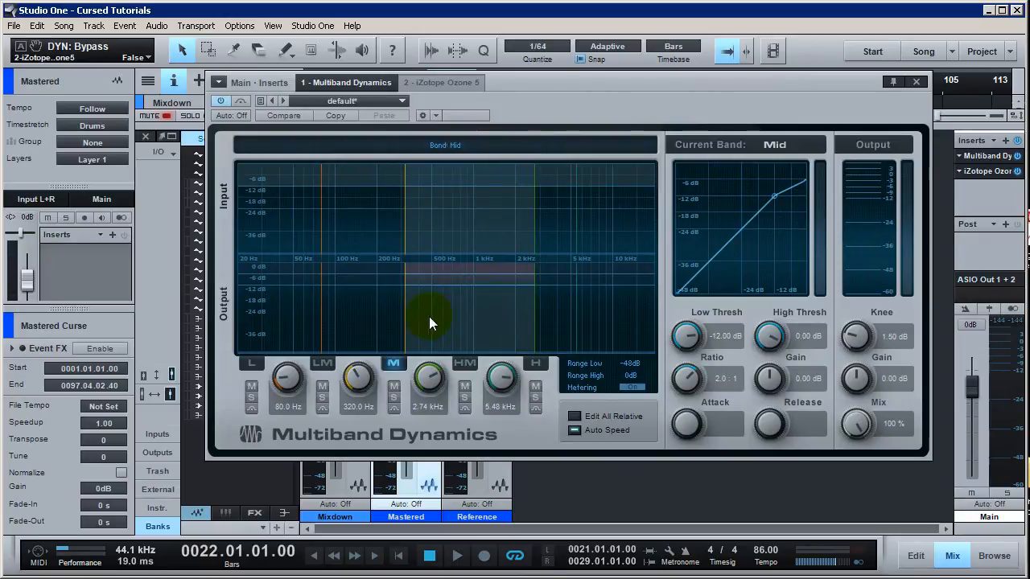
left_click_drag(406, 312, 414, 312)
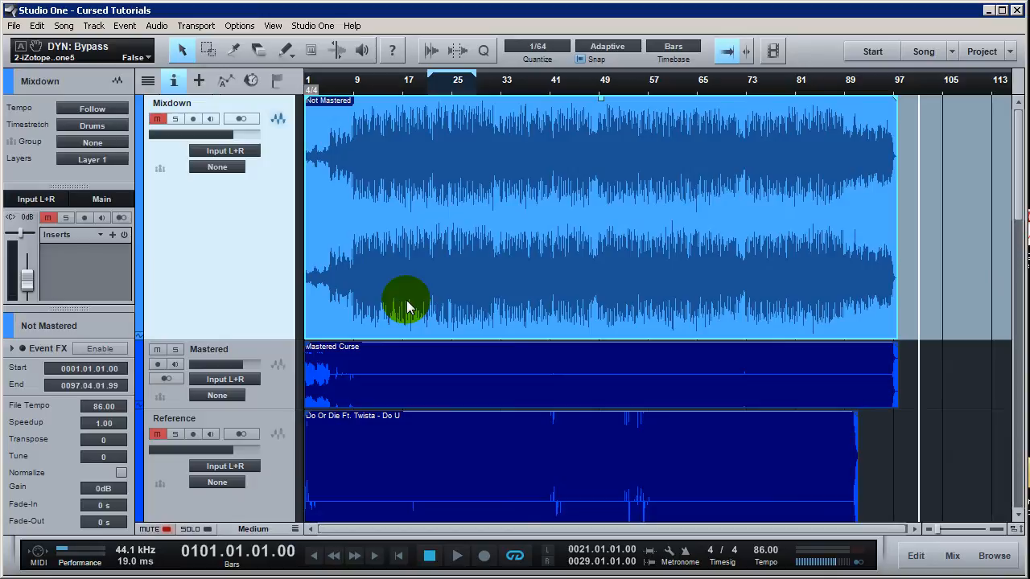
left_click(380, 396)
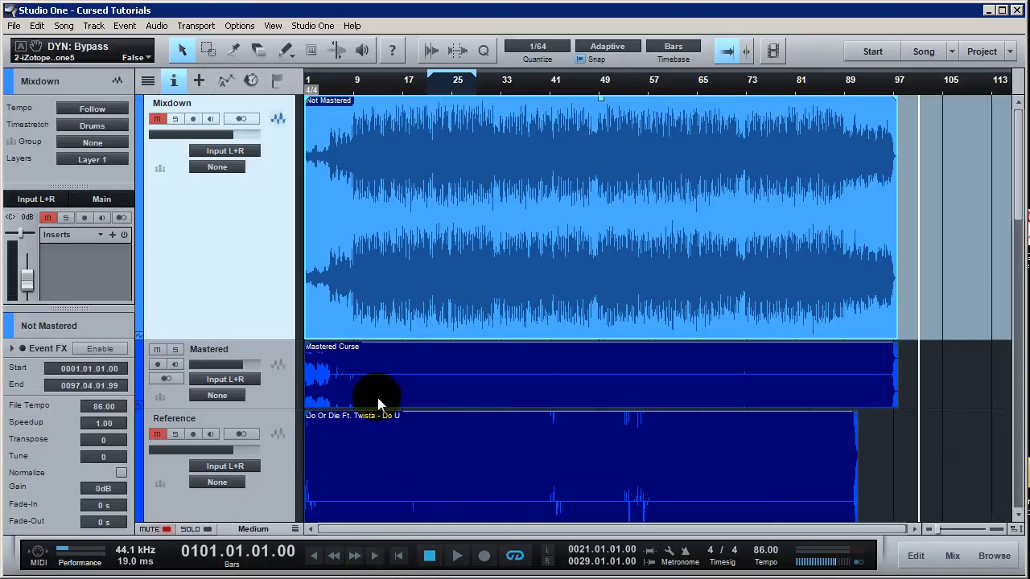
left_click(379, 440)
left_click(428, 249)
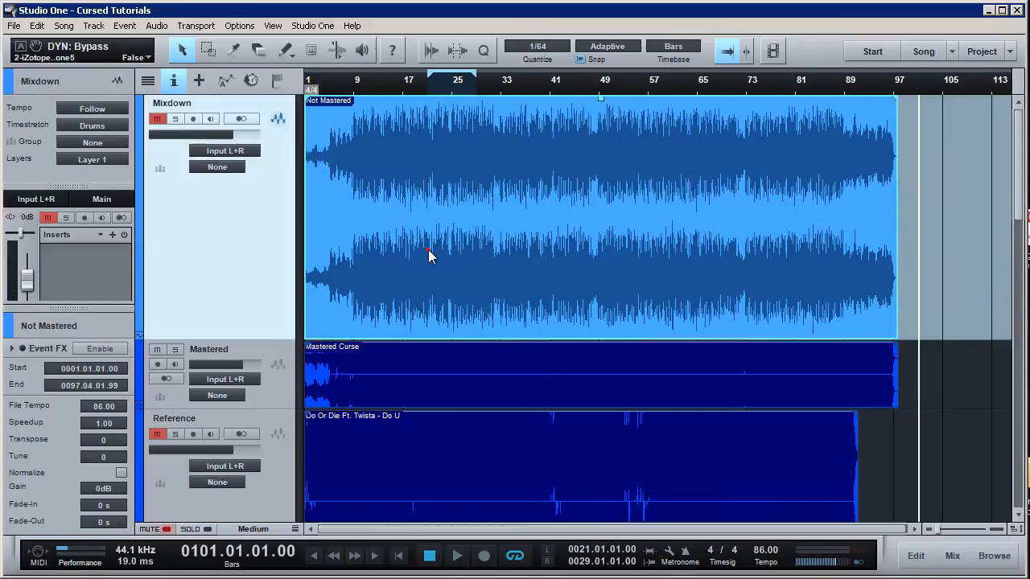
left_click(428, 250)
left_click(428, 250)
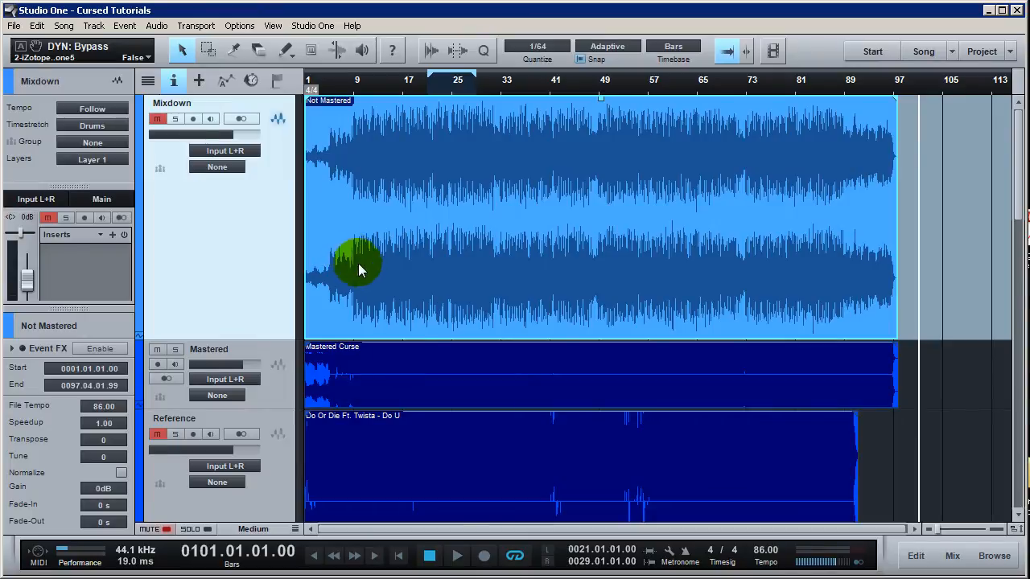
Reopen Ozone 5 from the mixer and set the Dynamics crossovers around band 3 to 1.57 kHz and 7.51 kHz
left_click(953, 556)
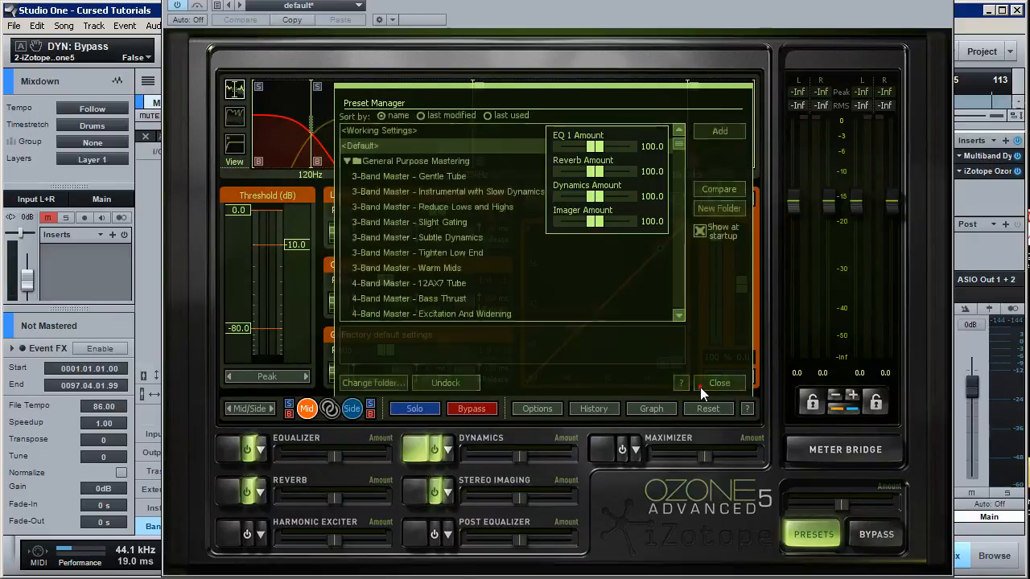
left_click(700, 387)
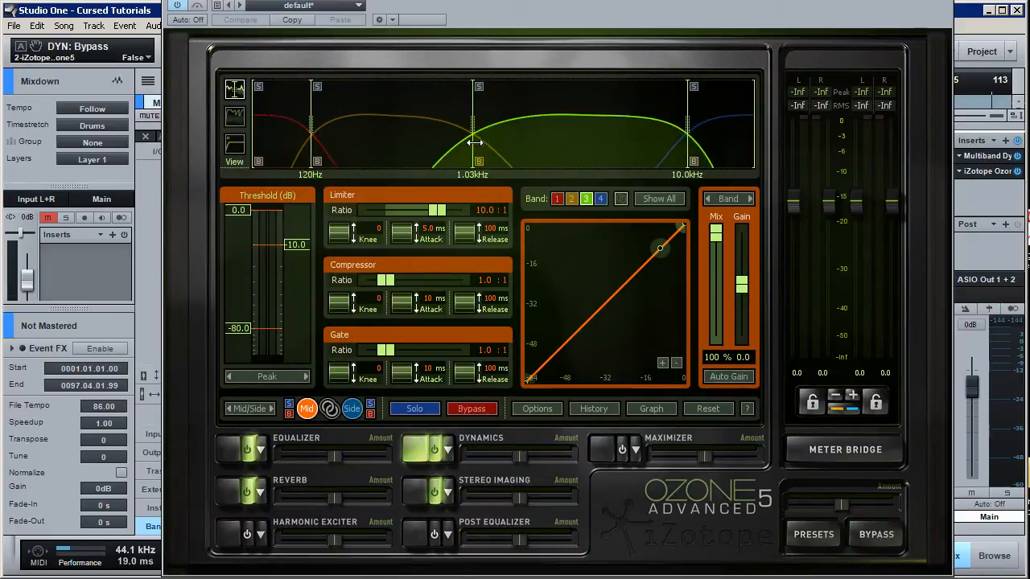
left_click_drag(474, 142, 510, 143)
left_click_drag(688, 142, 658, 142)
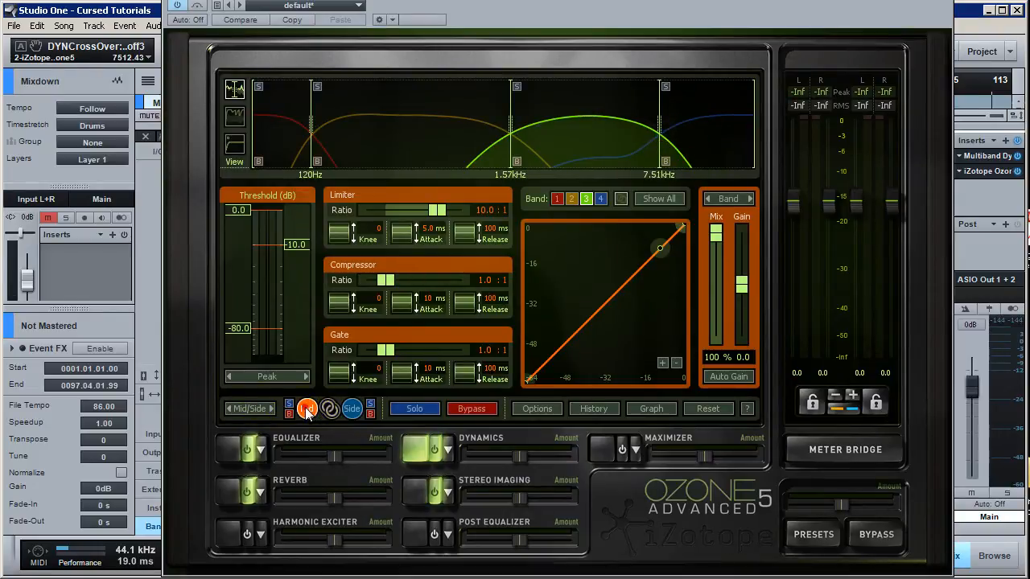
View the Side channel's Dynamics settings, return to the Mid channel, and close the plug-in and the mixer
left_click(355, 411)
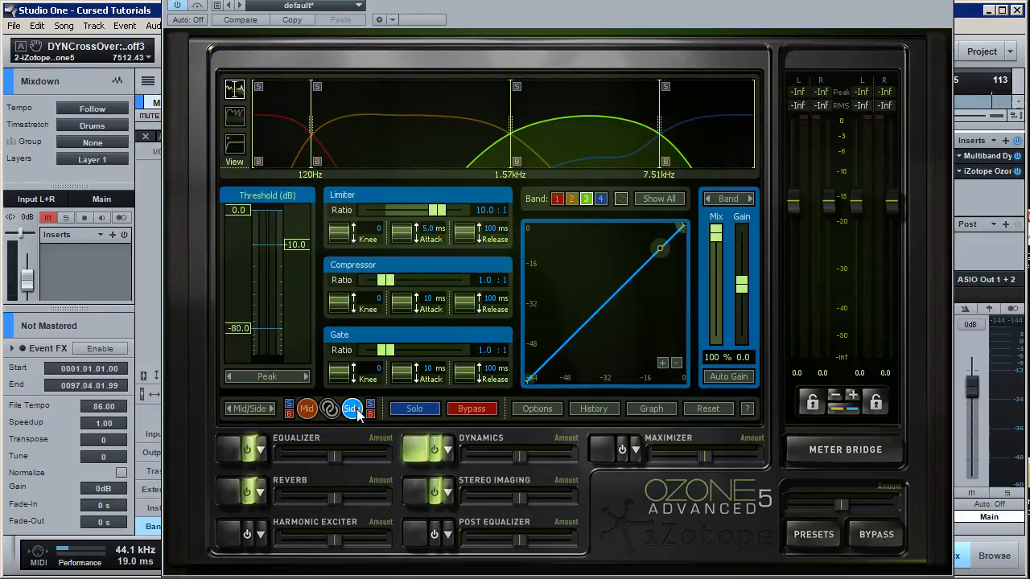
left_click(307, 408)
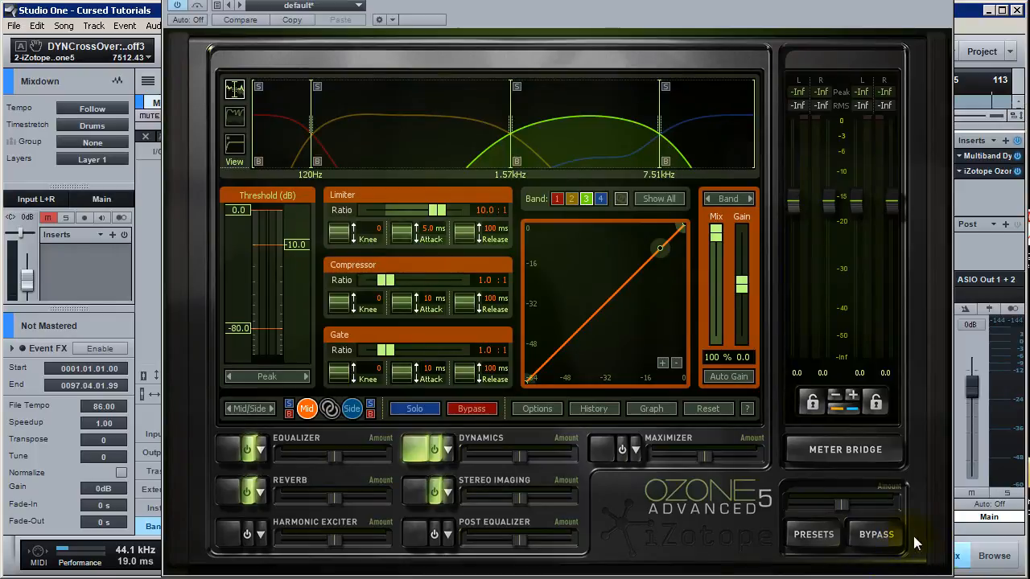
key("Escape")
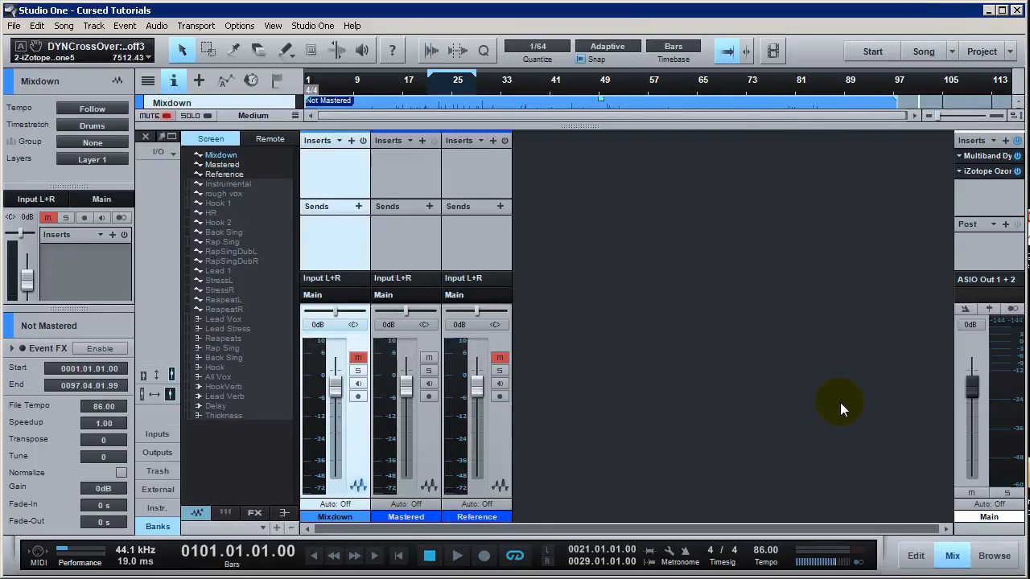
left_click(949, 559)
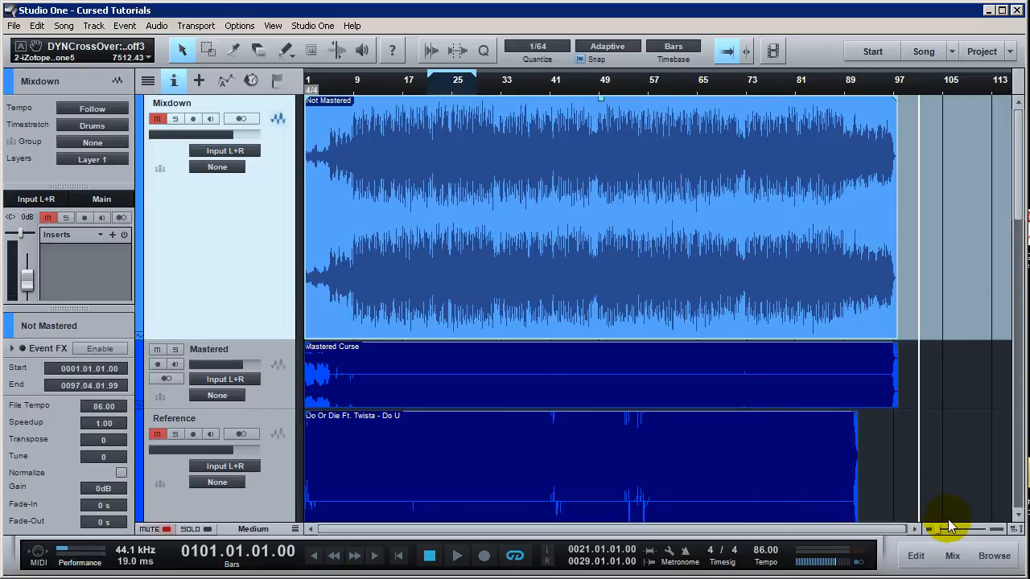
Reopen Ozone 5 from the mixer, dismiss the Preset Manager and switch the Dynamics module to Stereo mode
left_click(950, 555)
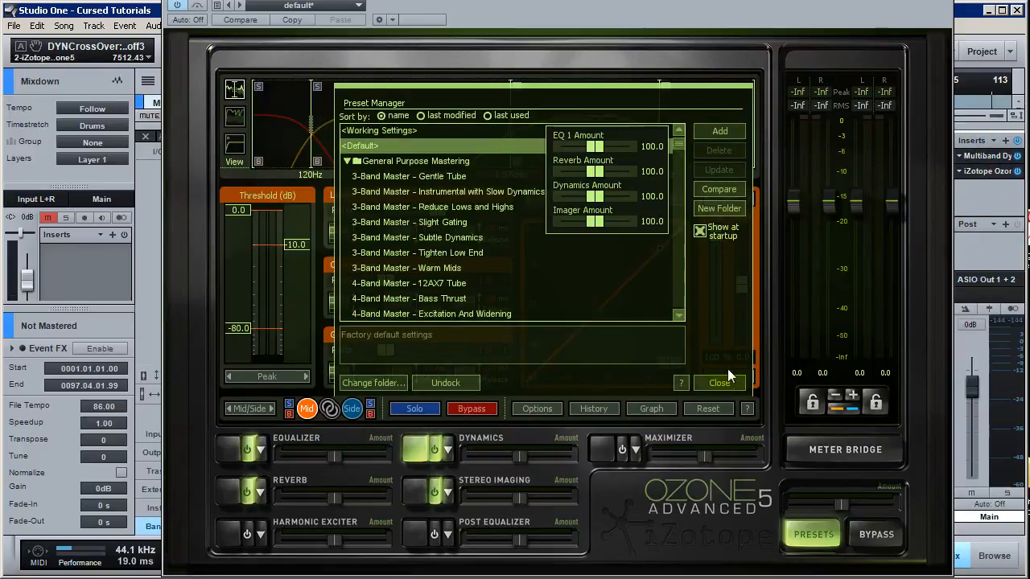
left_click(727, 381)
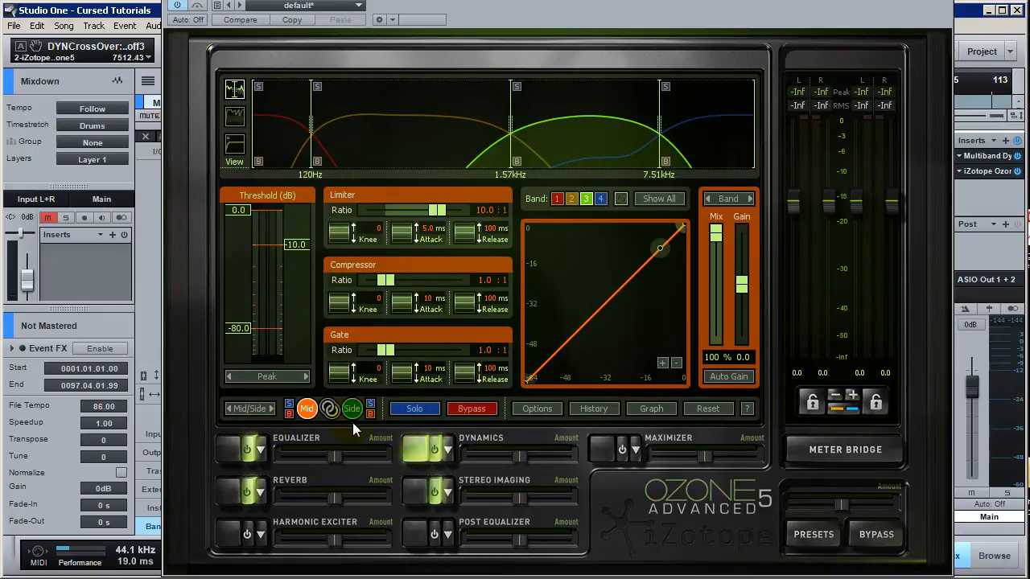
left_click(272, 409)
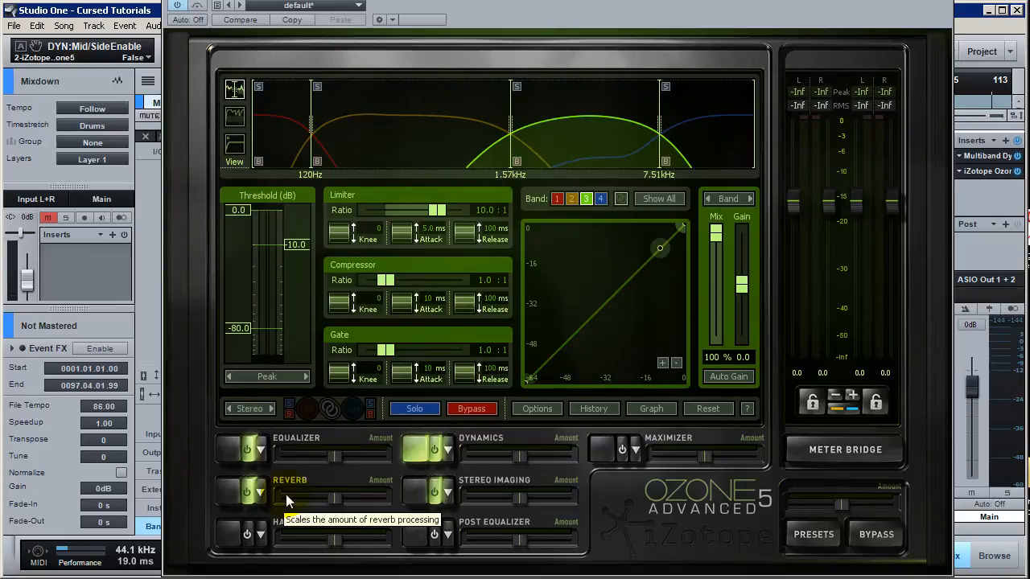
Show the Reverb module, raise its amount to about 114, and bypass and re-enable it
left_click(244, 492)
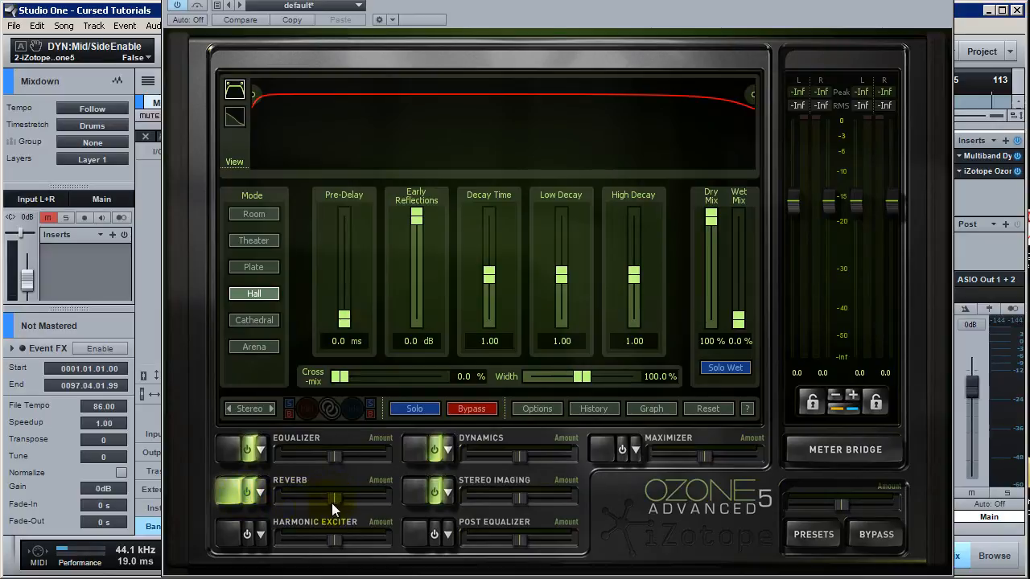
left_click_drag(332, 503, 340, 502)
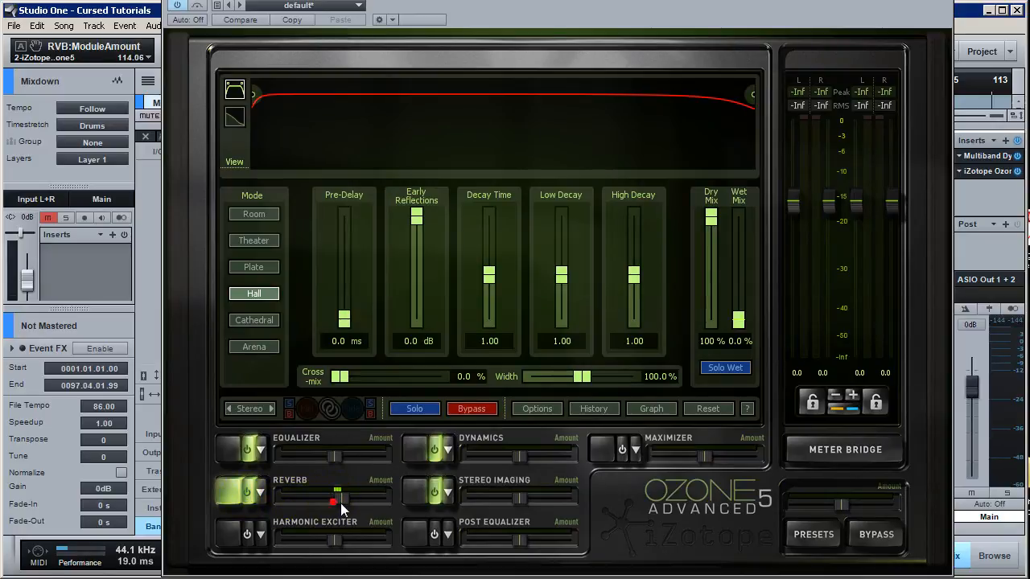
left_click(261, 497)
left_click(248, 494)
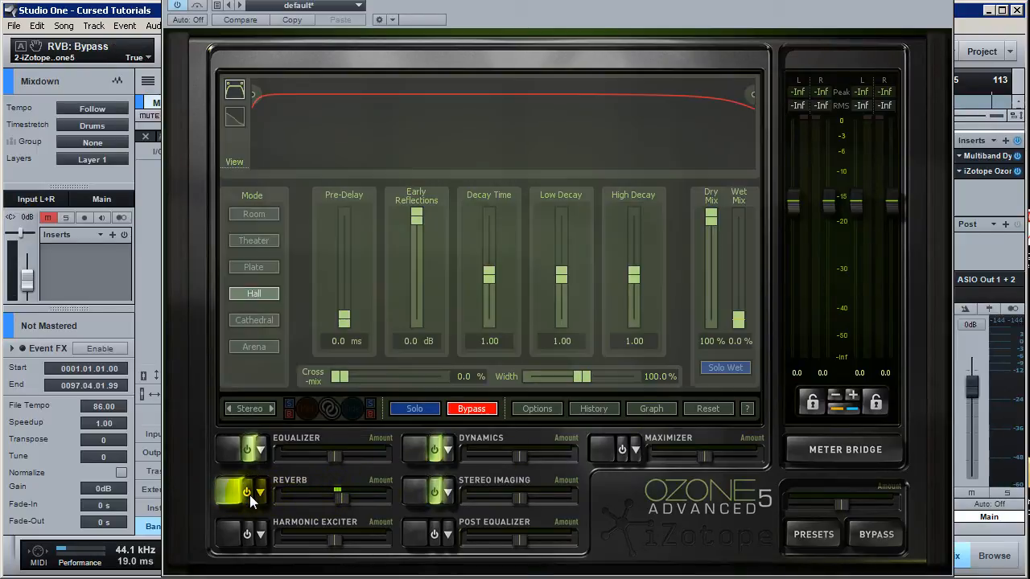
left_click(242, 494)
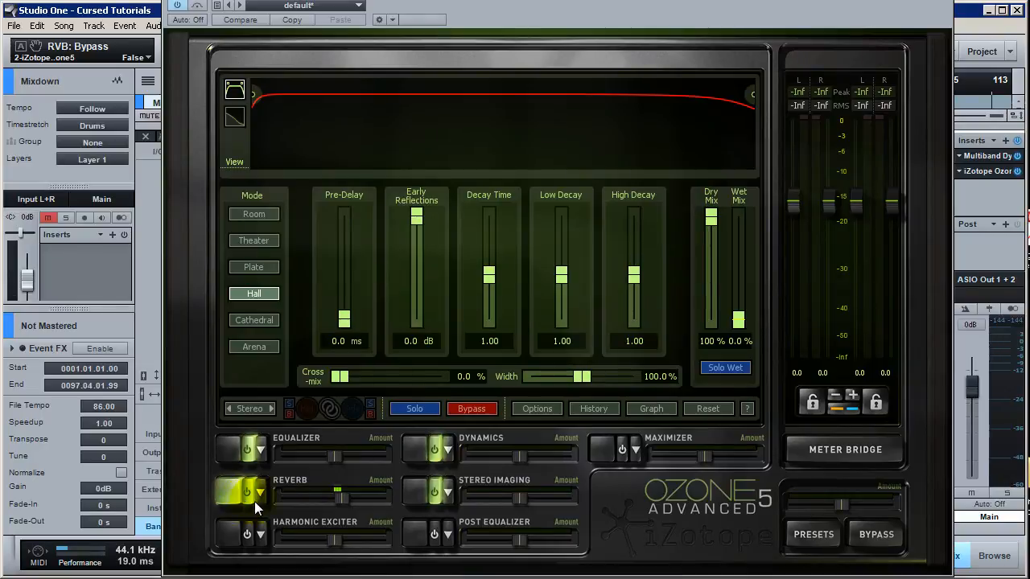
Show the Stereo Imaging module and narrow Band 3 to 7.8%, Band 2 to -4.7% and Band 4 to 4.7%
left_click(418, 496)
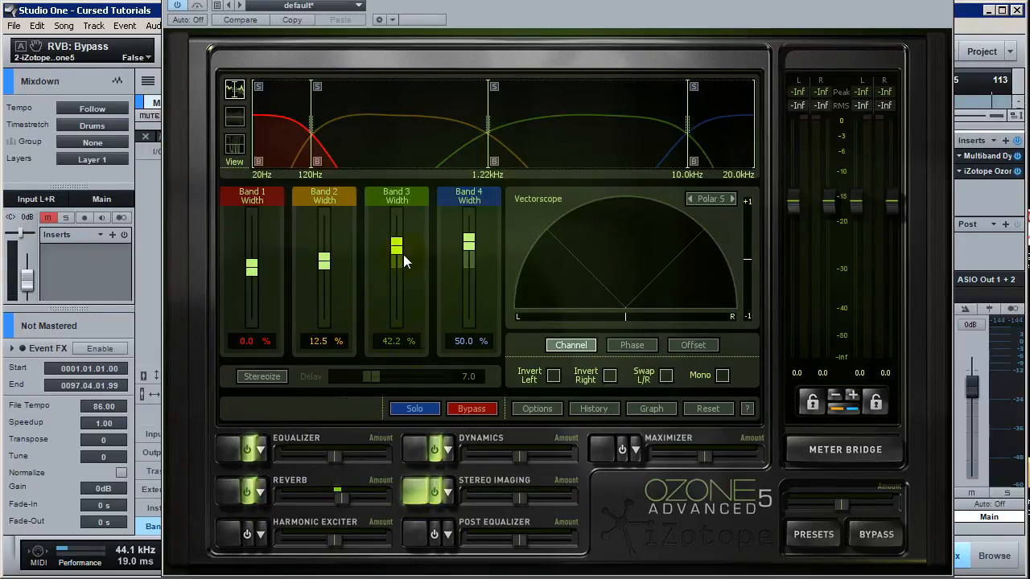
left_click_drag(403, 254, 397, 265)
left_click_drag(323, 263, 322, 271)
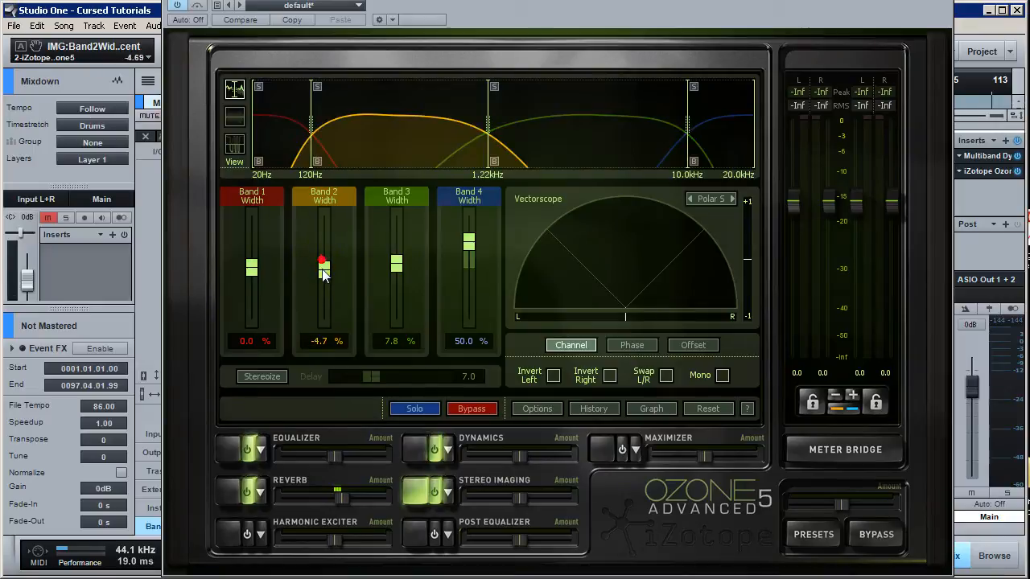
left_click_drag(470, 244, 472, 271)
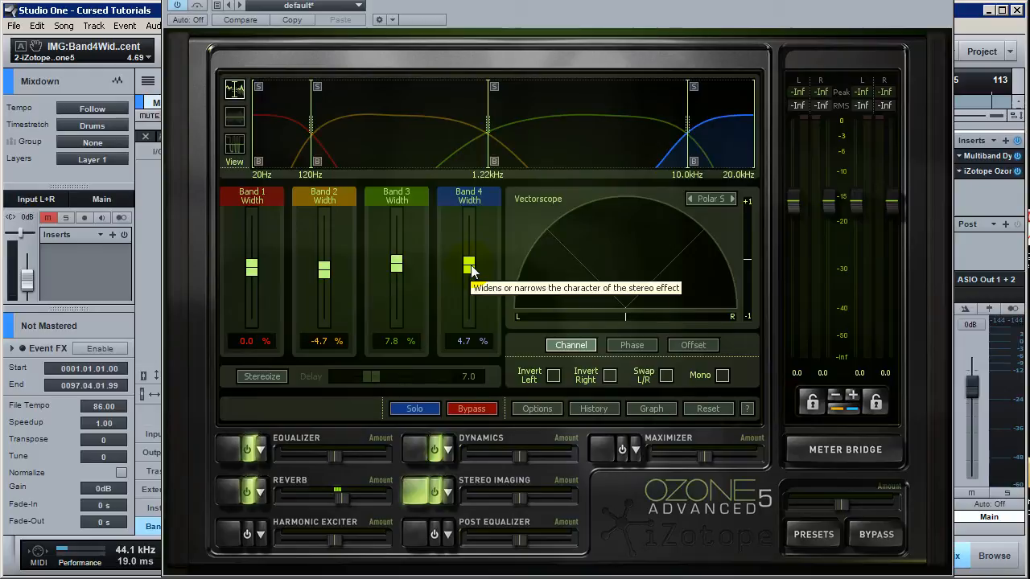
Widen the imaging of Band 4 to 57.8%, Band 2 to 29.7% and Band 3 to 45.3%
left_click_drag(471, 271, 470, 237)
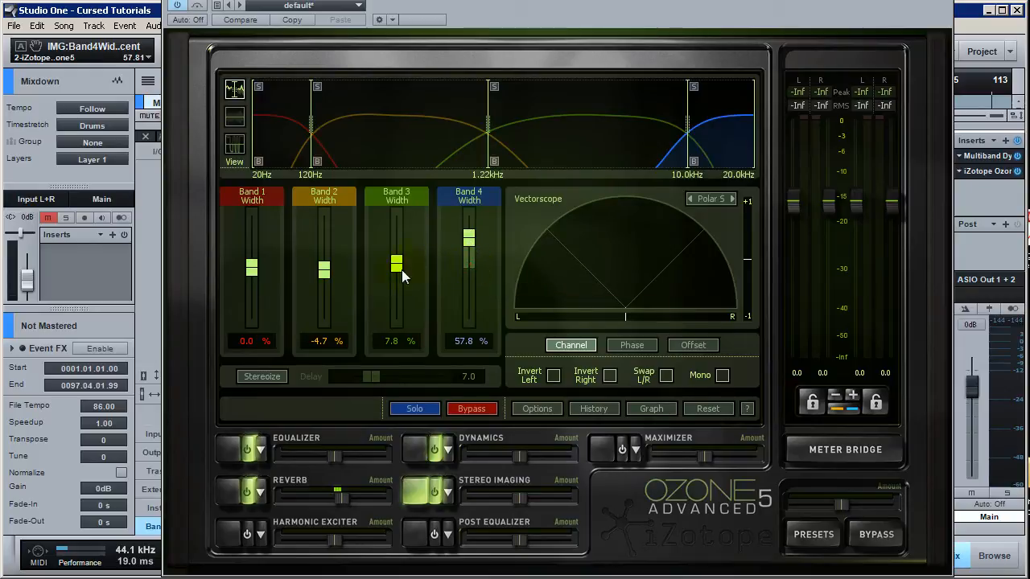
left_click_drag(401, 270, 396, 260)
left_click_drag(325, 269, 324, 253)
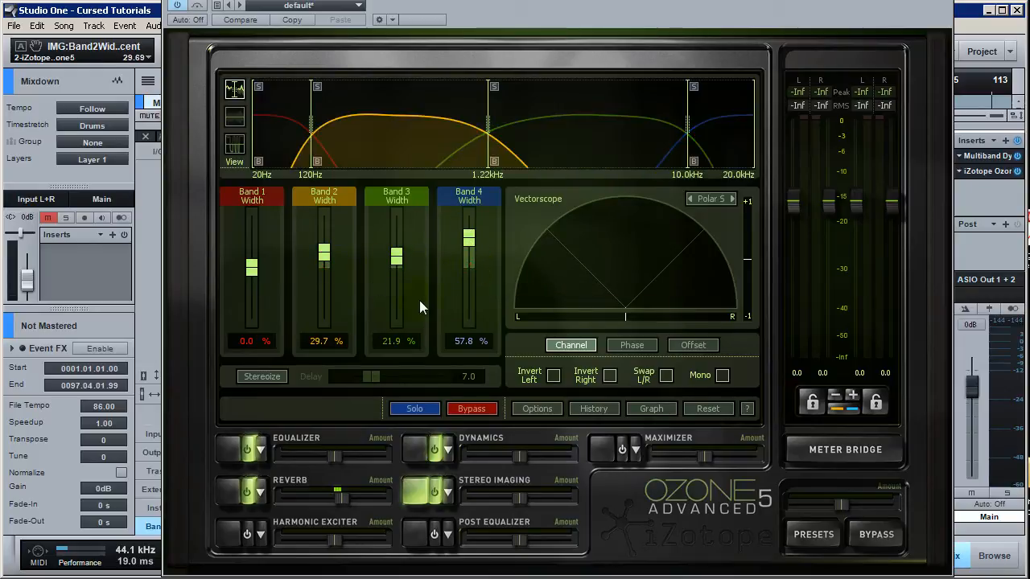
left_click_drag(402, 258, 398, 243)
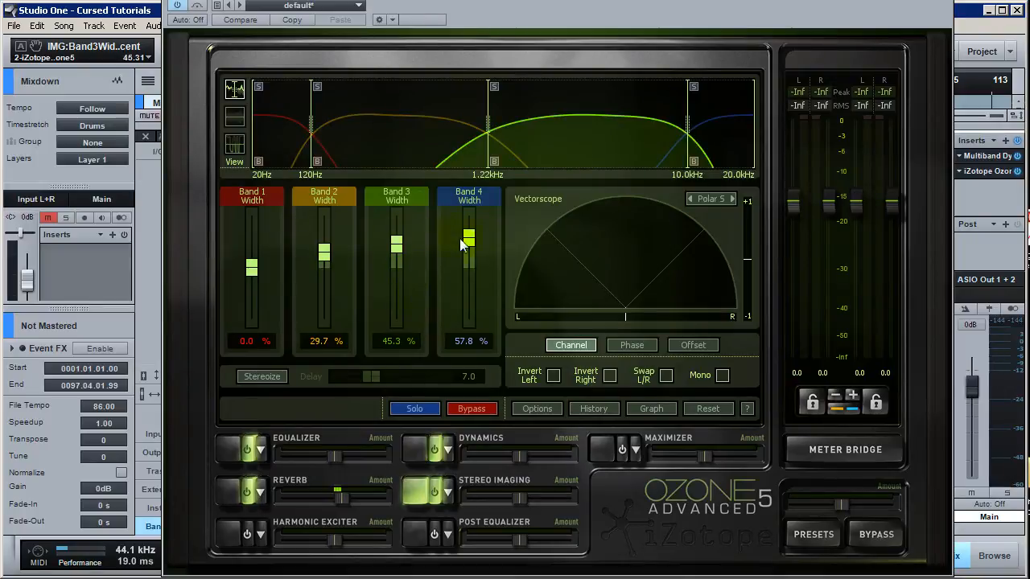
Reduce the Band 4 width to 25.0% and Band 3 to 18.8%, and switch Stereoize on and off again
left_click_drag(470, 239, 469, 256)
left_click_drag(397, 244, 397, 256)
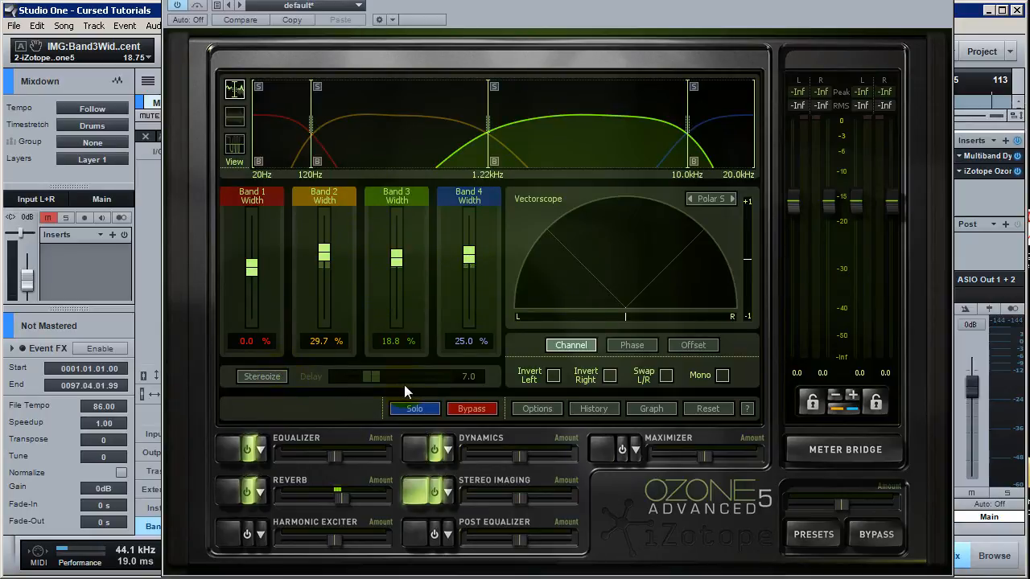
left_click(271, 378)
left_click(273, 379)
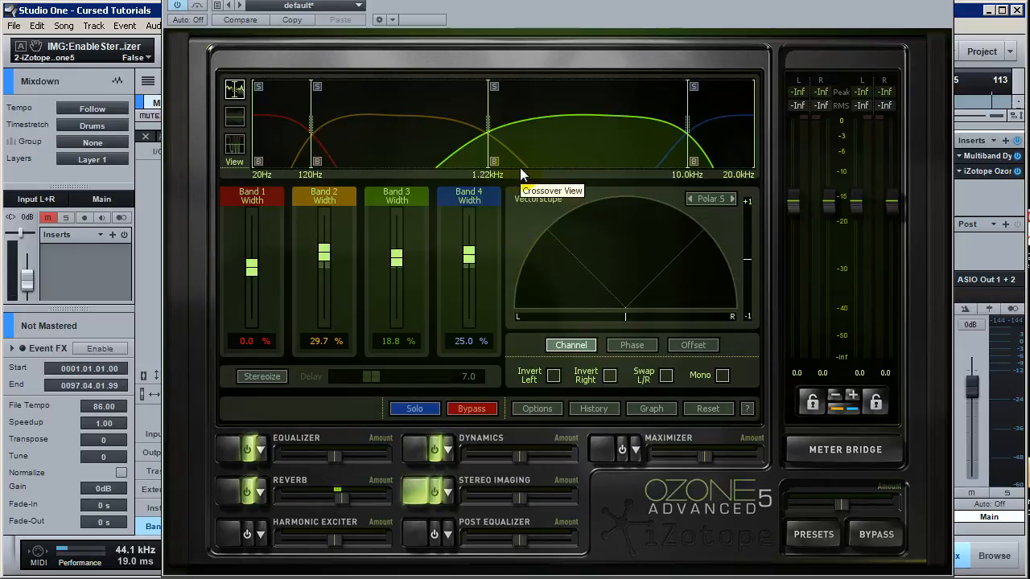
Widen the upper bands, setting Band 3 to 60.9% and Band 4 to 68.8%
left_click_drag(473, 255, 471, 219)
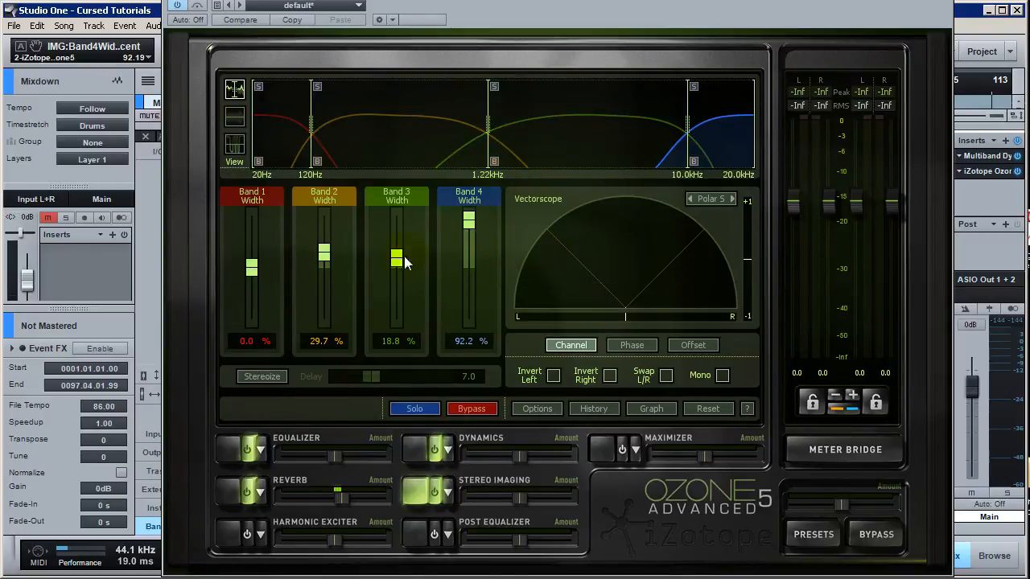
left_click_drag(396, 257, 397, 237)
left_click_drag(465, 221, 467, 234)
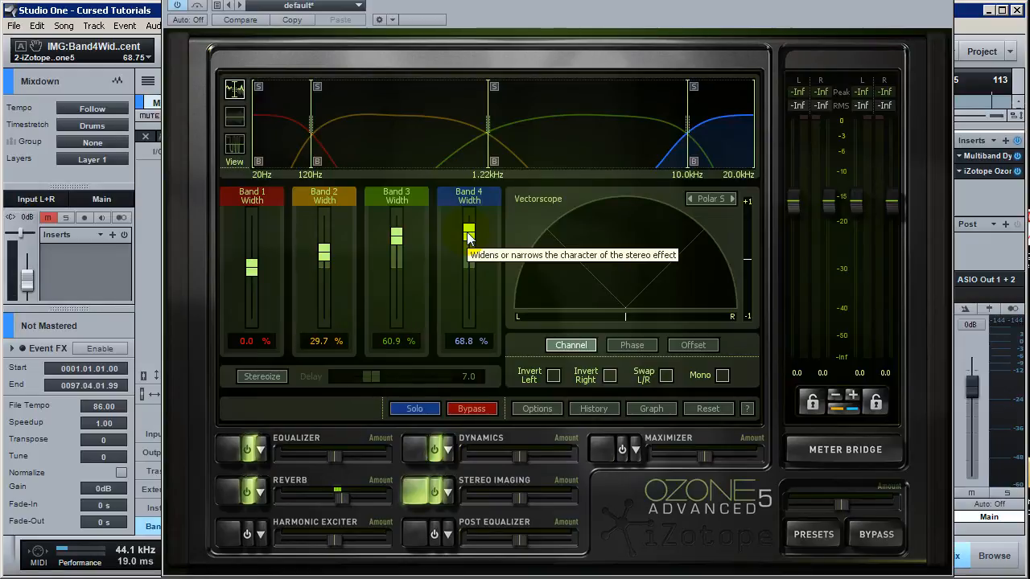
Narrow the stereo image to 12.5% on Band 4, 21.9% on Band 3 and 17.2% on Band 2
left_click_drag(464, 238, 467, 262)
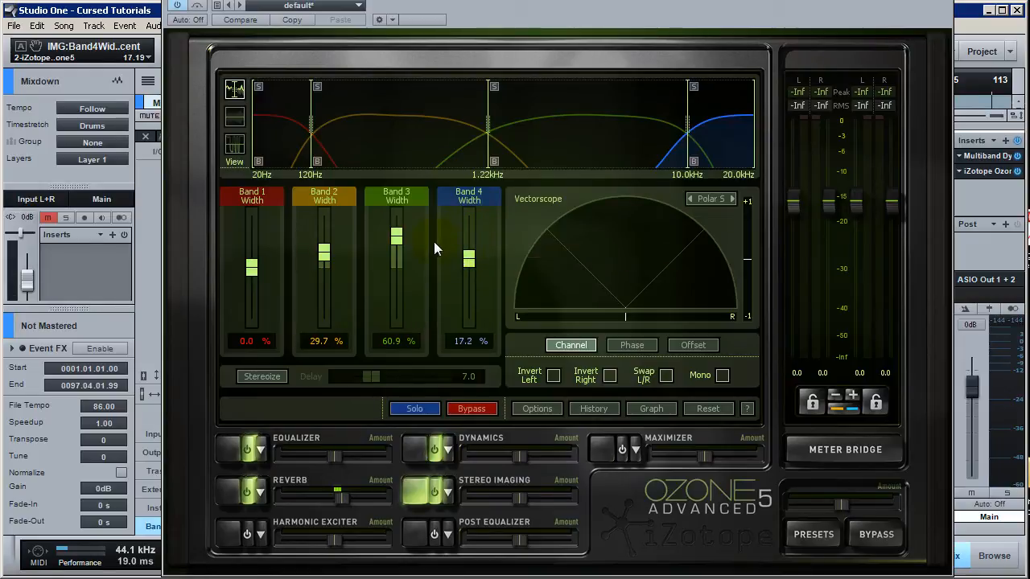
left_click_drag(397, 235, 400, 267)
left_click_drag(323, 255, 400, 259)
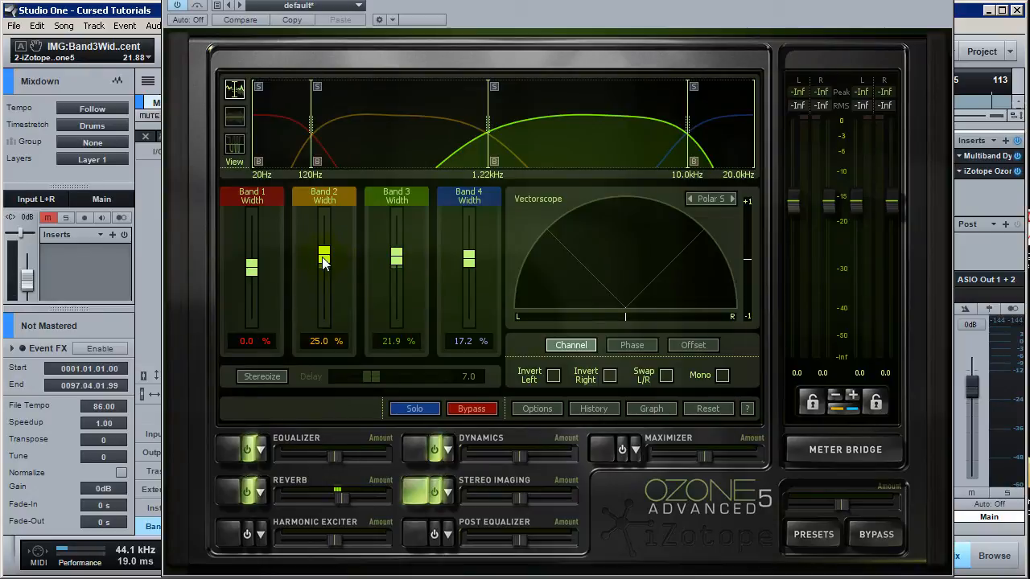
left_click_drag(329, 258, 323, 262)
left_click_drag(469, 259, 470, 262)
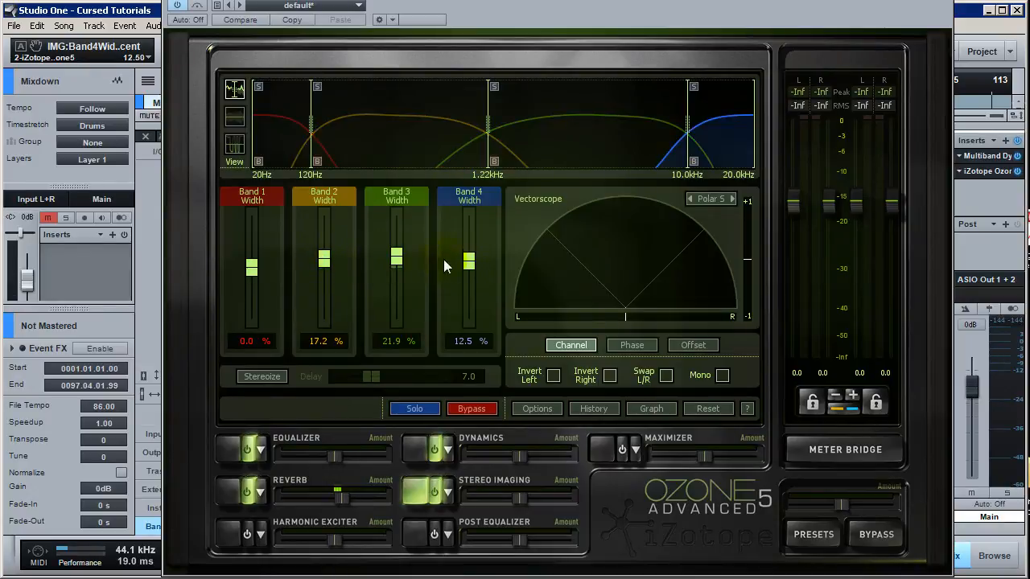
Bring the widths close to neutral, with Band 2 at -1.6%, Band 3 at -3.1% and Band 4 at 4.7%
left_click_drag(395, 257, 397, 270)
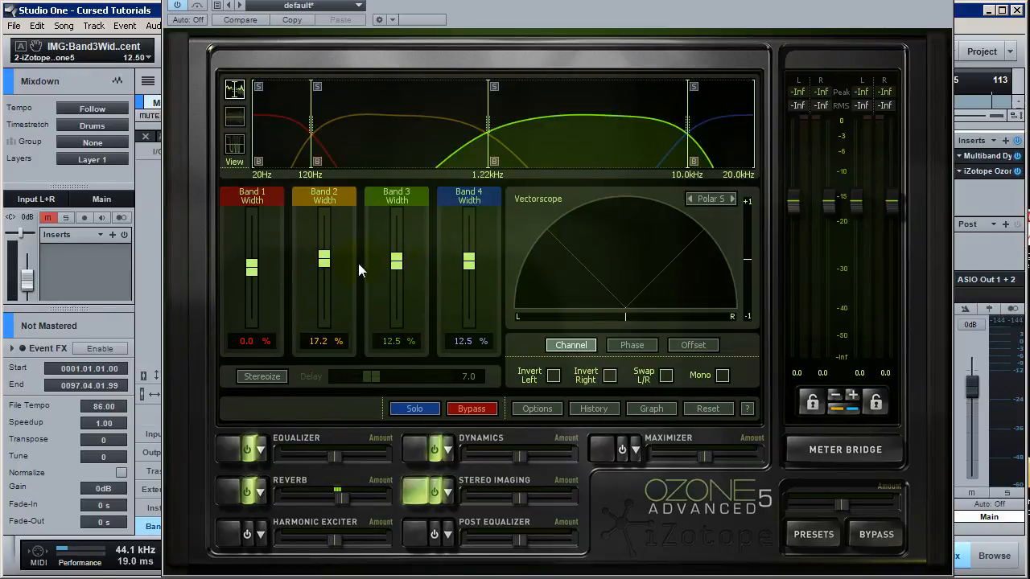
left_click_drag(325, 260, 325, 262)
left_click(398, 265)
mouse_move(399, 266)
left_mouse_down()
mouse_move(394, 307)
mouse_move(396, 271)
left_mouse_up()
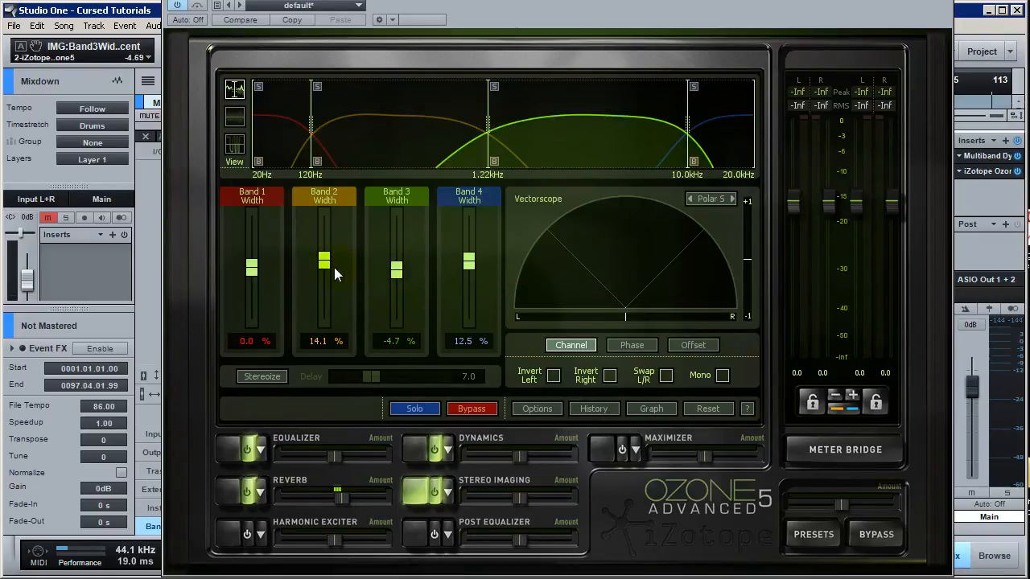
left_click_drag(328, 268, 327, 277)
left_click_drag(469, 268, 469, 273)
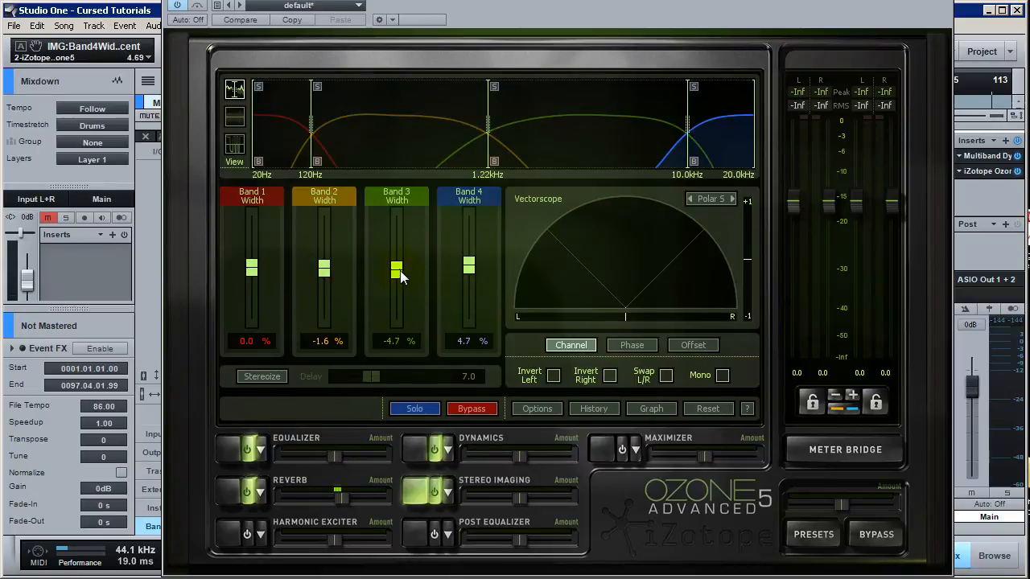
left_click_drag(398, 273, 398, 272)
Fine-tune the widths around zero to -6.3% on Band 2, 1.6% on Band 3 and 0.0% on Band 4
left_click_drag(471, 266, 471, 282)
left_click_drag(323, 269, 323, 277)
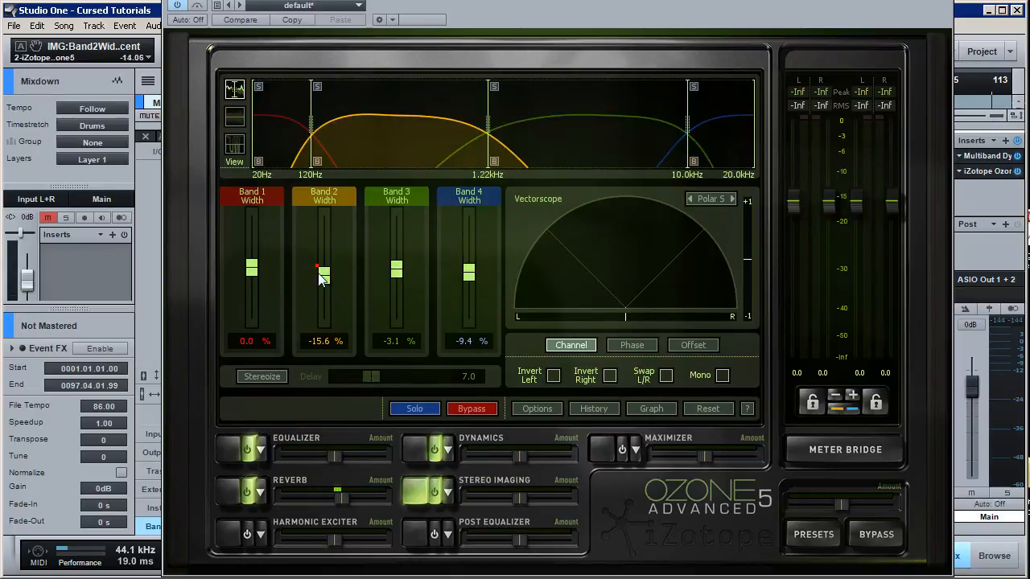
left_click_drag(395, 270, 394, 273)
left_click_drag(325, 278, 324, 272)
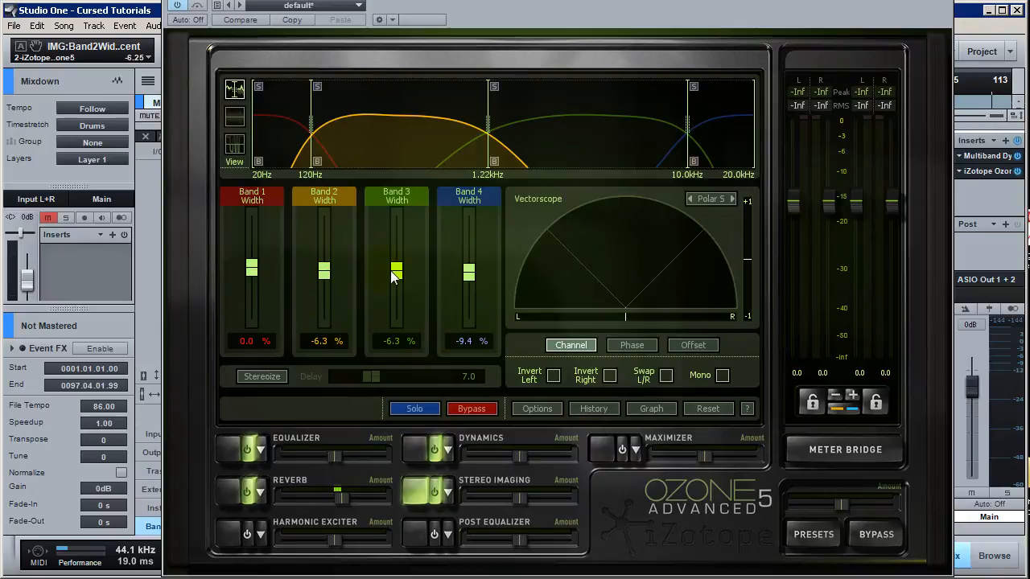
left_click_drag(394, 274, 395, 271)
left_click_drag(468, 279, 471, 274)
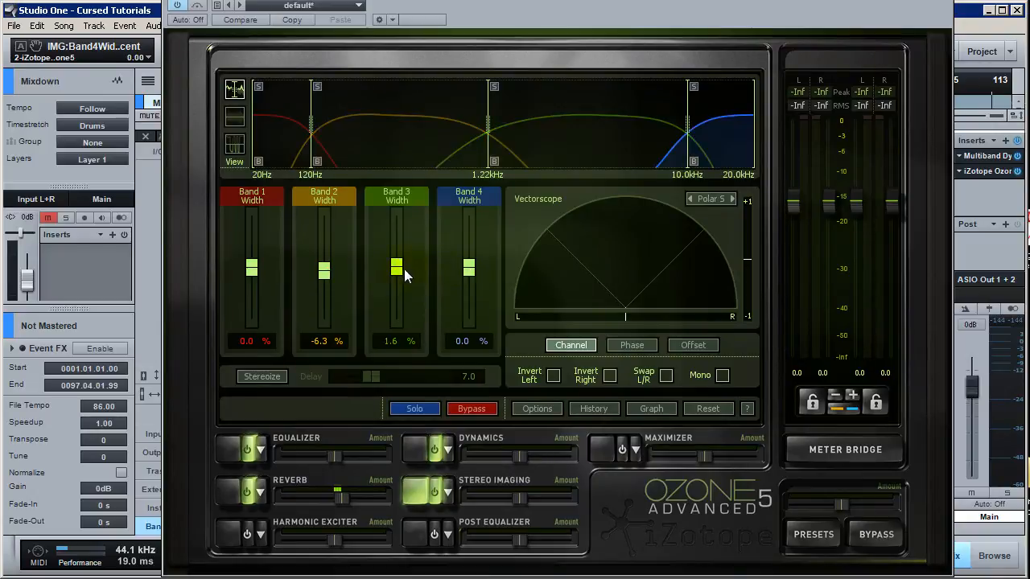
Push the stereo widths of Bands 2, 3 and 4 to 100%
left_click_drag(405, 276, 395, 258)
left_click_drag(323, 268, 323, 211)
left_click_drag(396, 251, 394, 207)
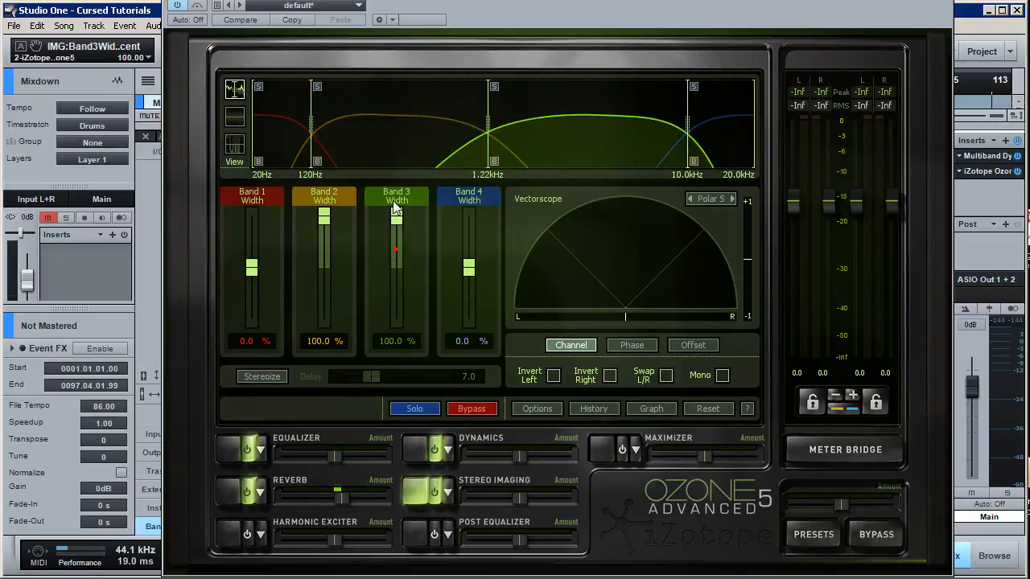
left_click_drag(469, 264, 462, 213)
Set the widths to 46.9% on Band 3, 54.7% on Band 2 and 68.8% on Band 4, and close Ozone 5
left_click_drag(400, 226, 396, 243)
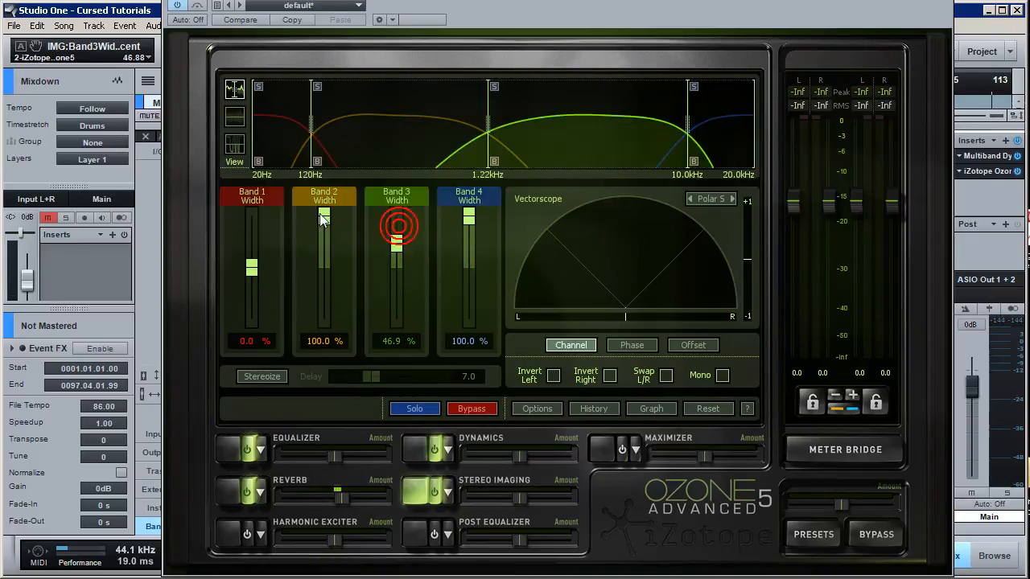
left_click_drag(321, 221, 322, 243)
left_click_drag(469, 219, 469, 236)
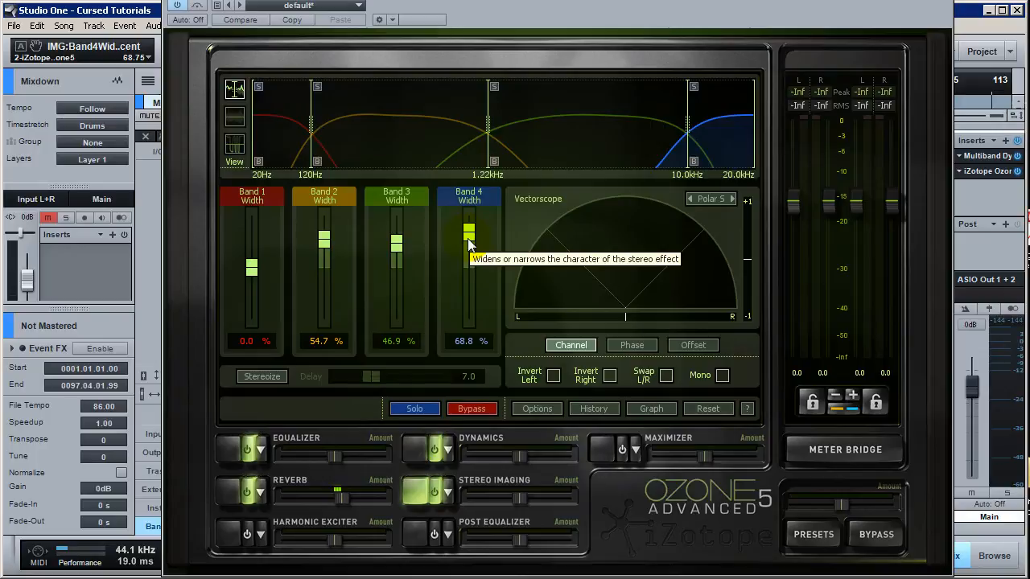
left_click(944, 1)
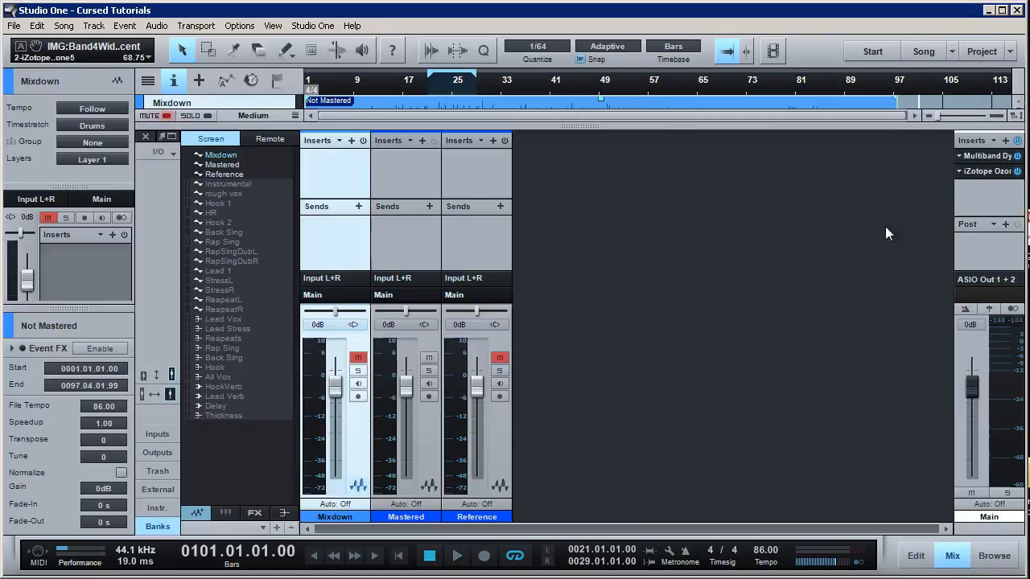
left_click(858, 563)
left_click(858, 563)
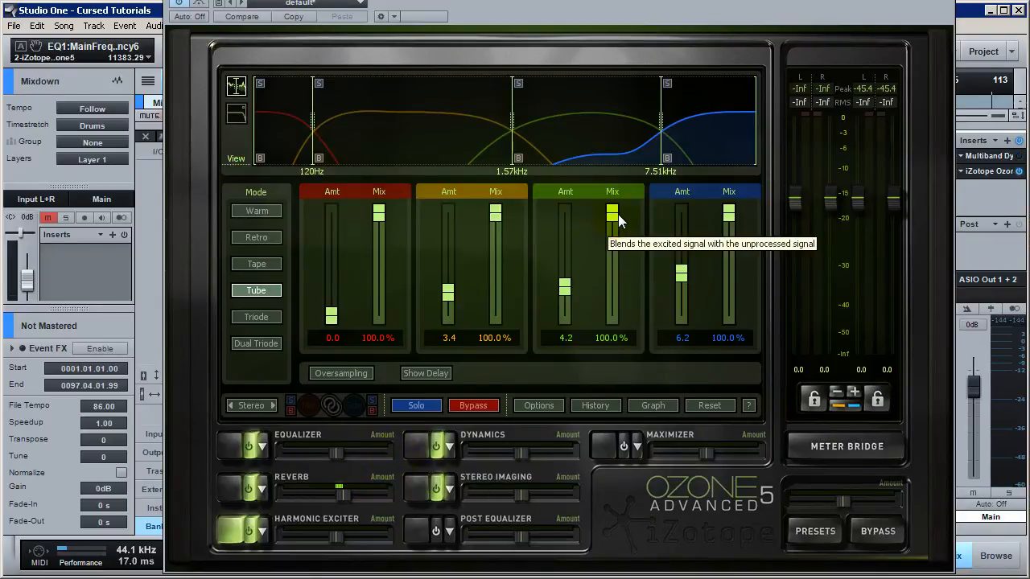
Set the Harmonic Exciter amounts to 0.5 on Band 1, 3.2 on Band 2, 1.3 on Band 3 and 3.0 on Band 4
left_click_drag(565, 292, 565, 305)
left_click_drag(444, 294, 448, 313)
left_click_drag(681, 276, 687, 301)
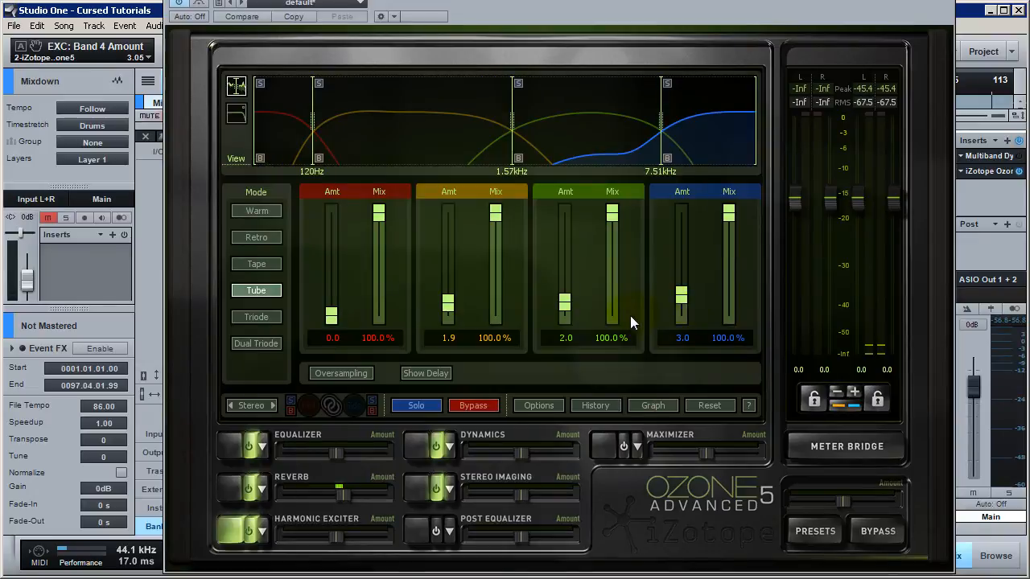
left_click_drag(564, 298, 551, 311)
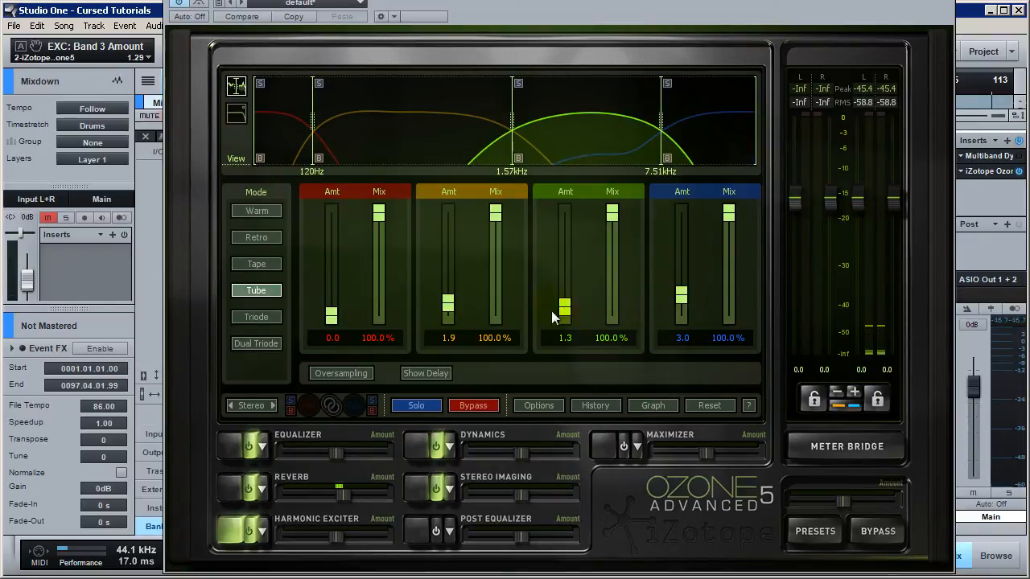
left_click_drag(447, 309, 448, 294)
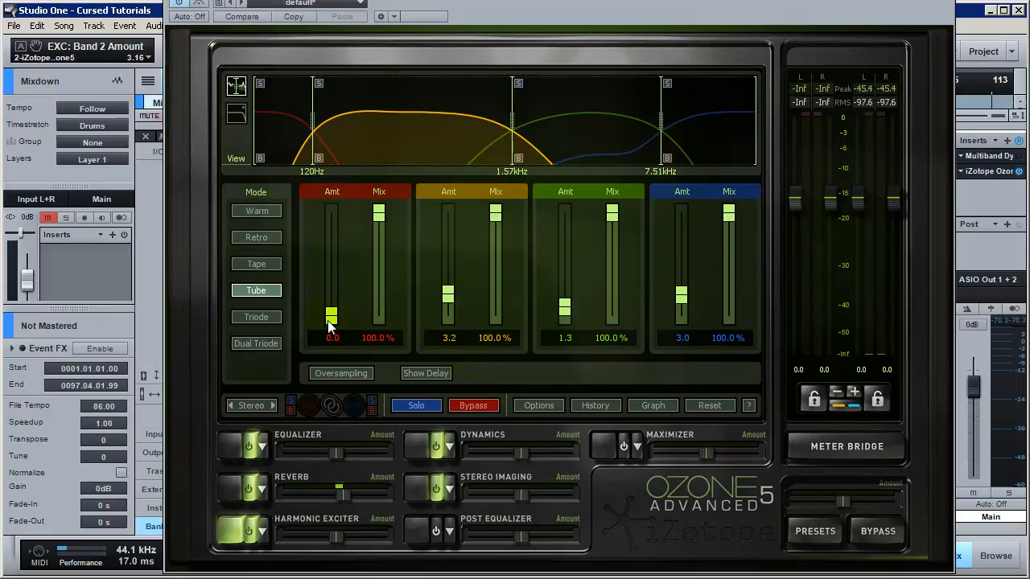
left_click_drag(328, 321, 326, 317)
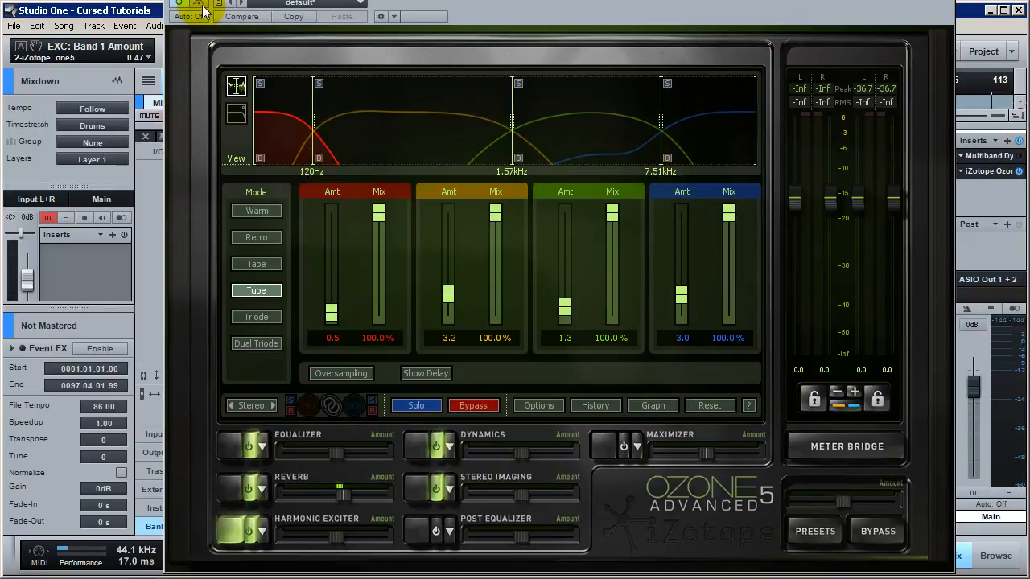
Move the plugin window fully into view and toggle the global bypass repeatedly to compare processed and unprocessed sound, leaving processing active
left_click_drag(336, 0, 338, 8)
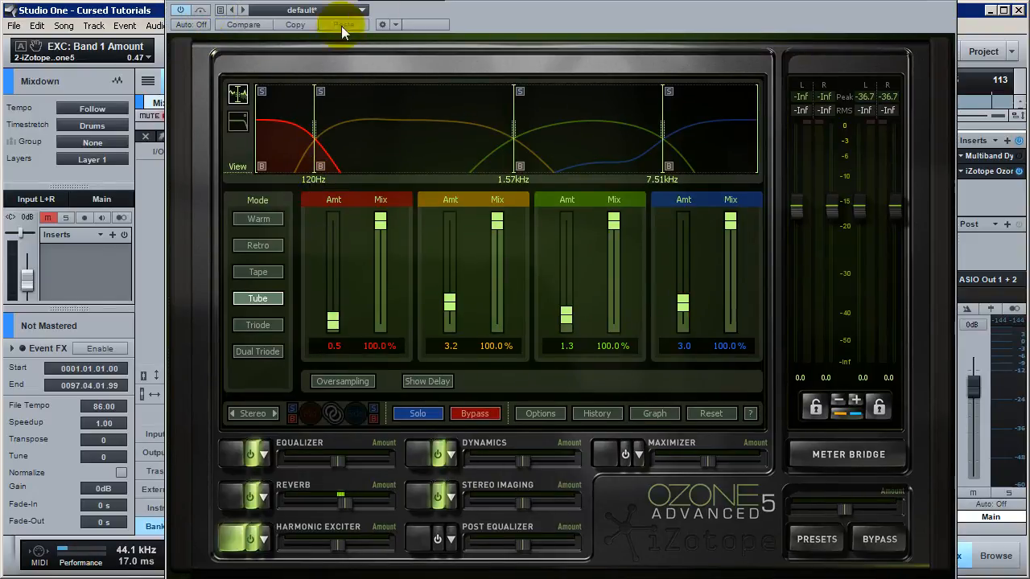
left_click(209, 10)
left_click(208, 11)
left_click(208, 11)
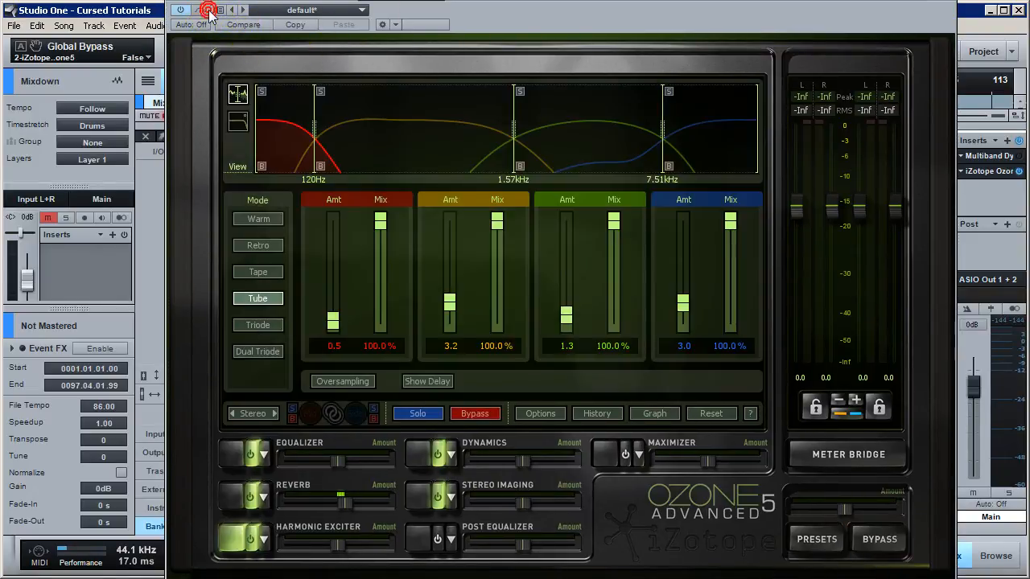
left_click(209, 10)
left_click(209, 11)
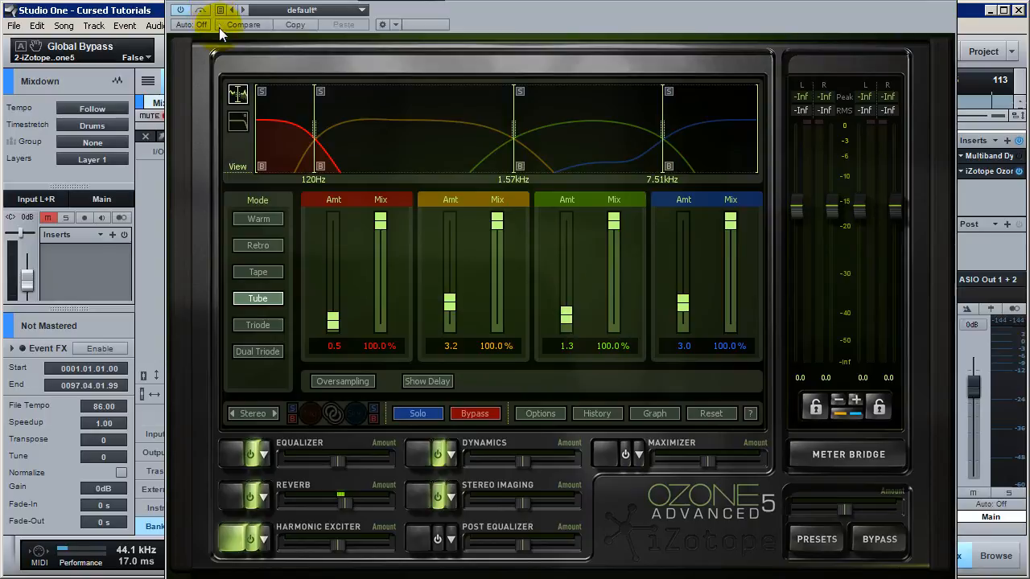
left_click(203, 13)
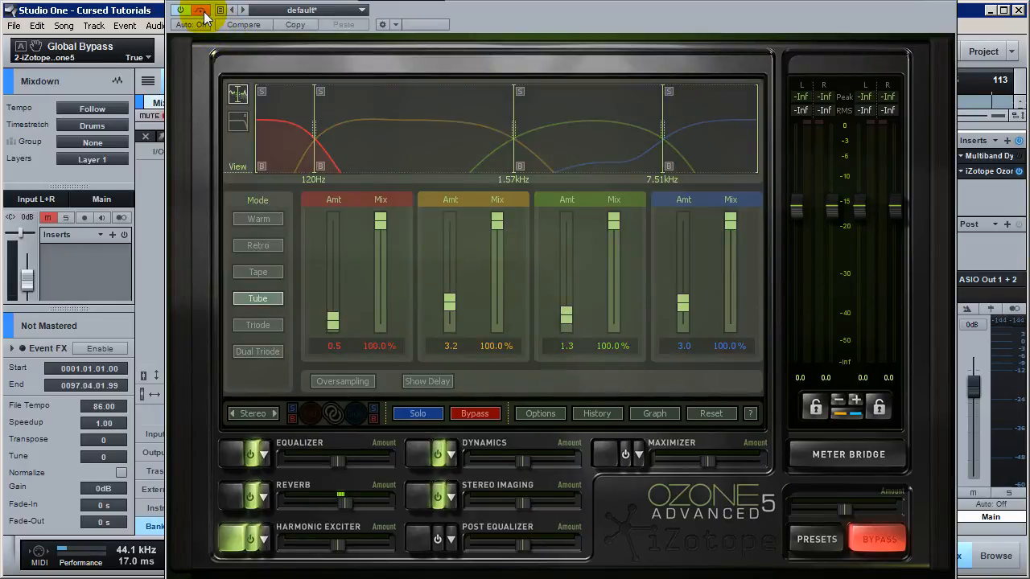
left_click(204, 14)
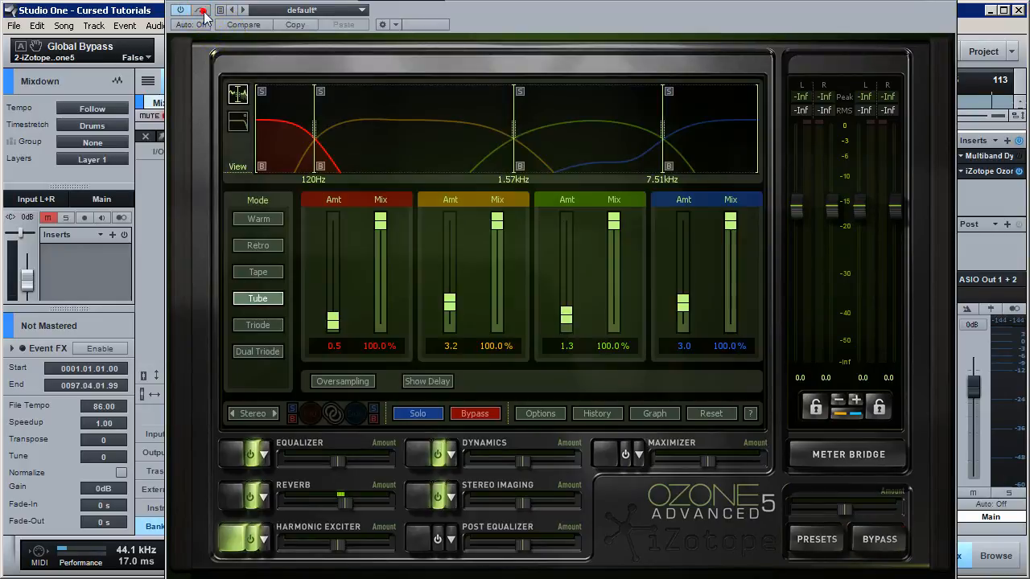
Toggle the Harmonic Exciter module off and on repeatedly to compare its effect, leaving it active
left_click(249, 539)
left_click(250, 541)
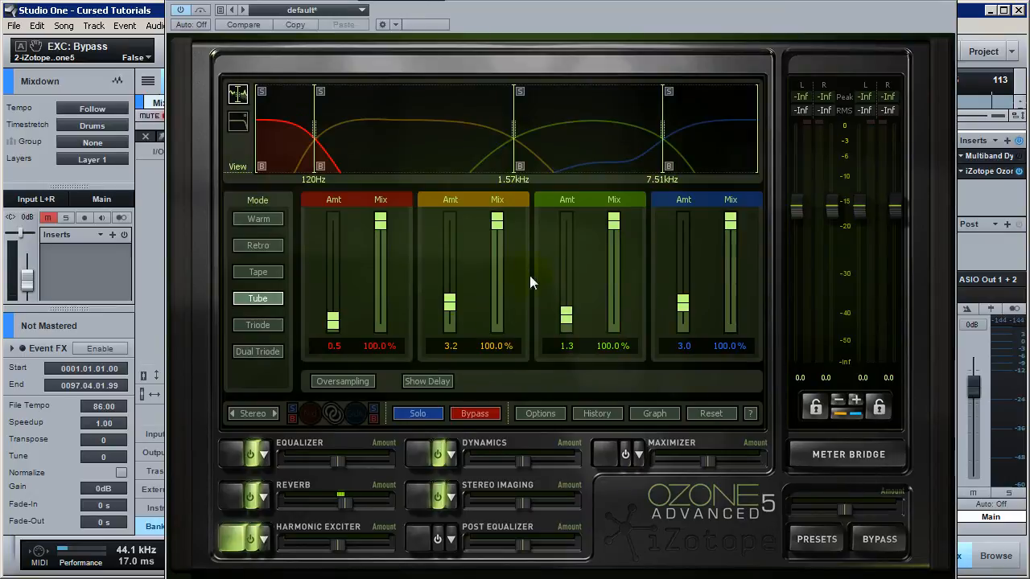
left_click(255, 546)
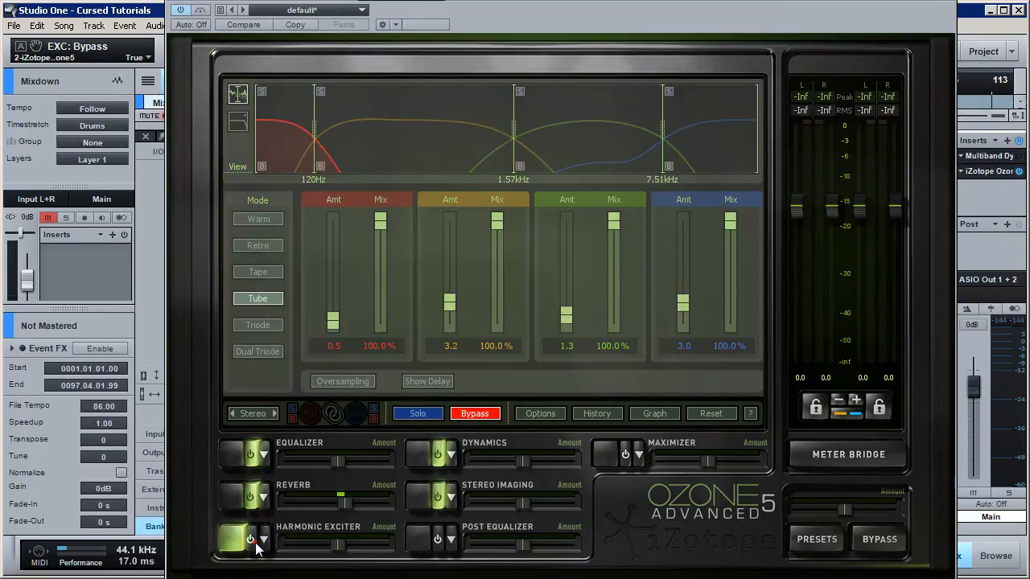
left_click(256, 547)
left_click(256, 547)
left_click(256, 548)
left_click(256, 547)
left_click(256, 547)
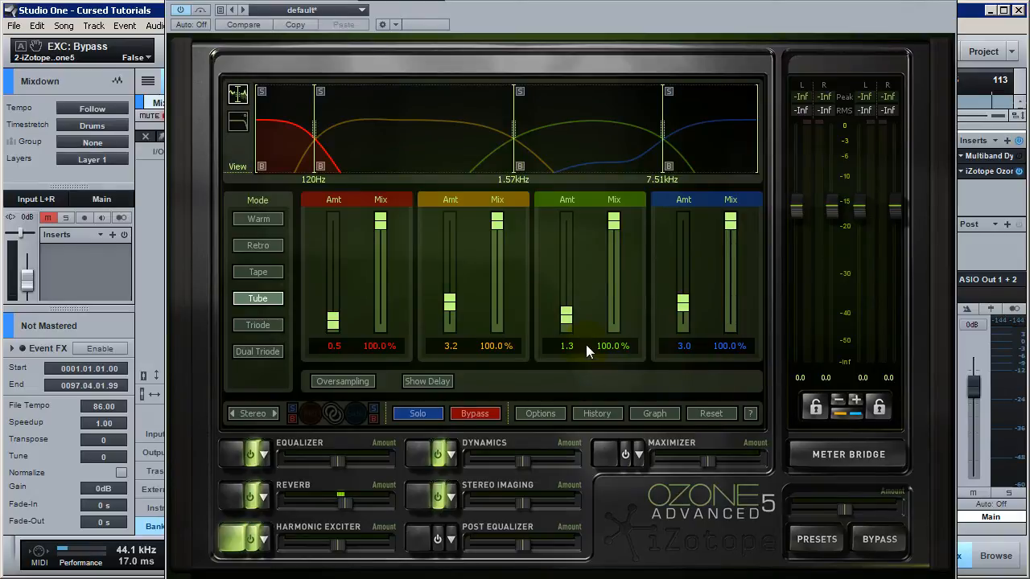
Open the Equalizer module with its band list expanded and keep Flat HP as the shape for band 1
left_click(340, 502)
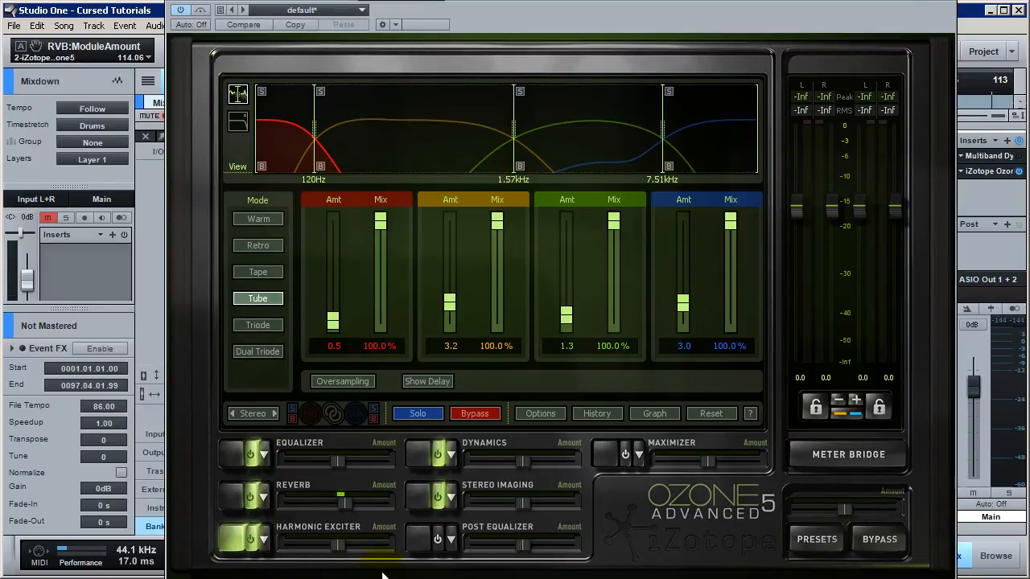
left_click(236, 448)
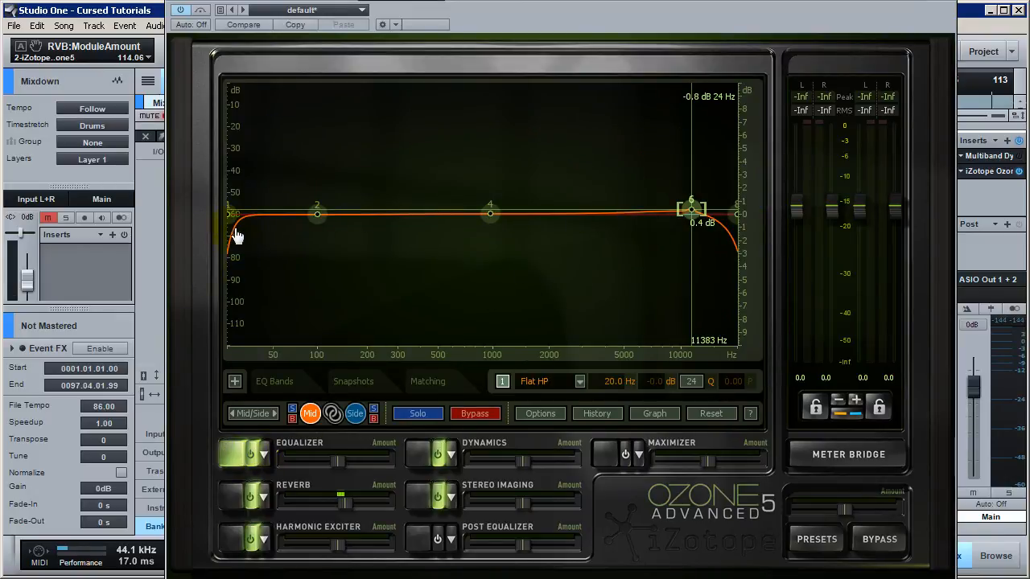
left_click(254, 382)
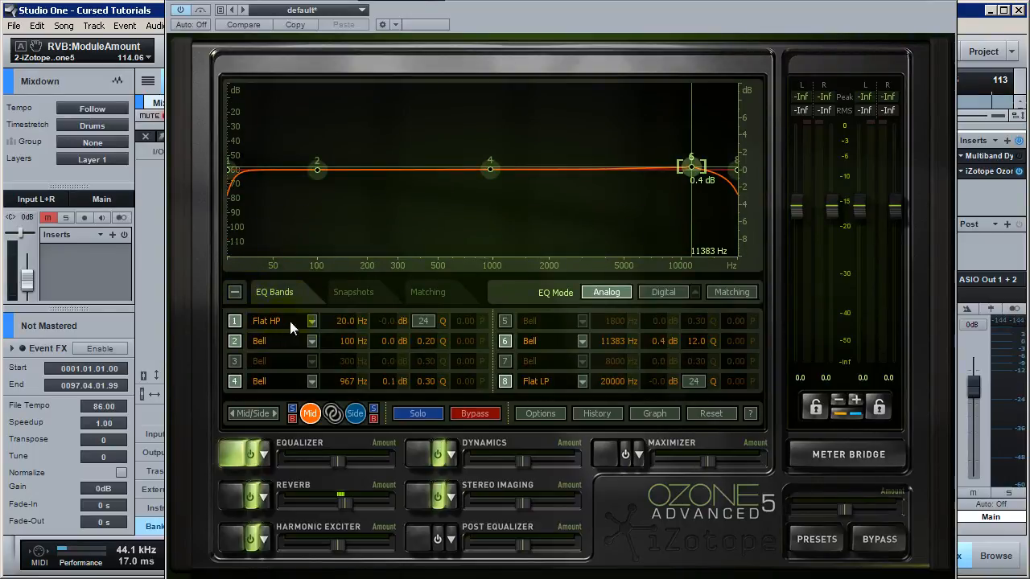
left_click(311, 321)
left_click(338, 303)
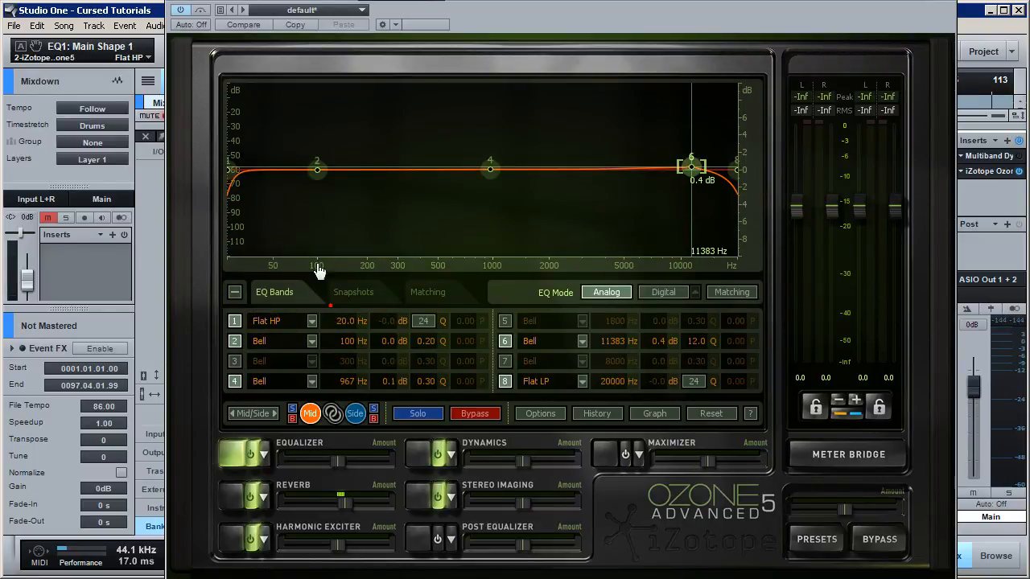
Toggle EQ band 1 off and back on, and adjust its Q to 4.09
left_click(234, 321)
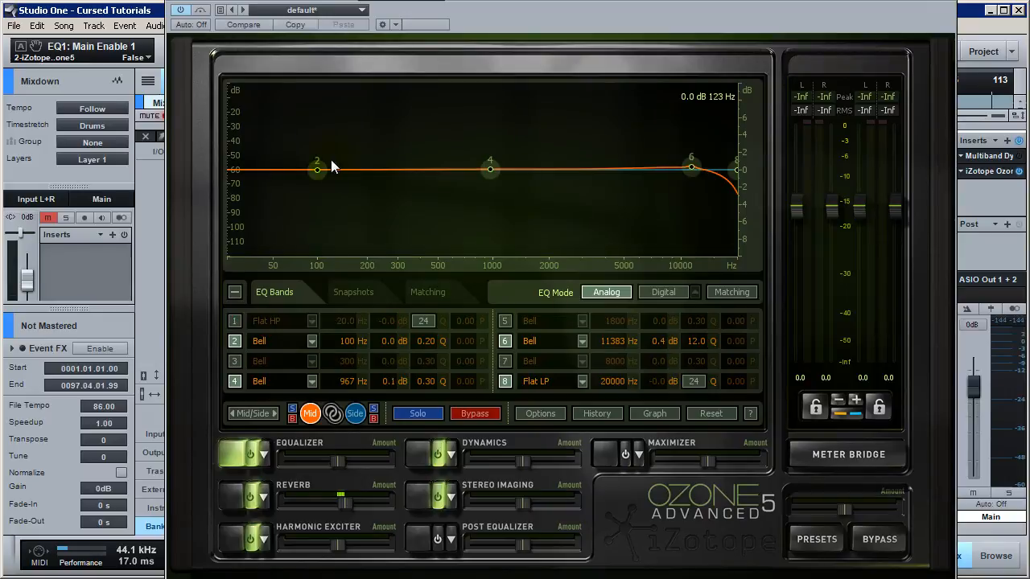
left_click(234, 321)
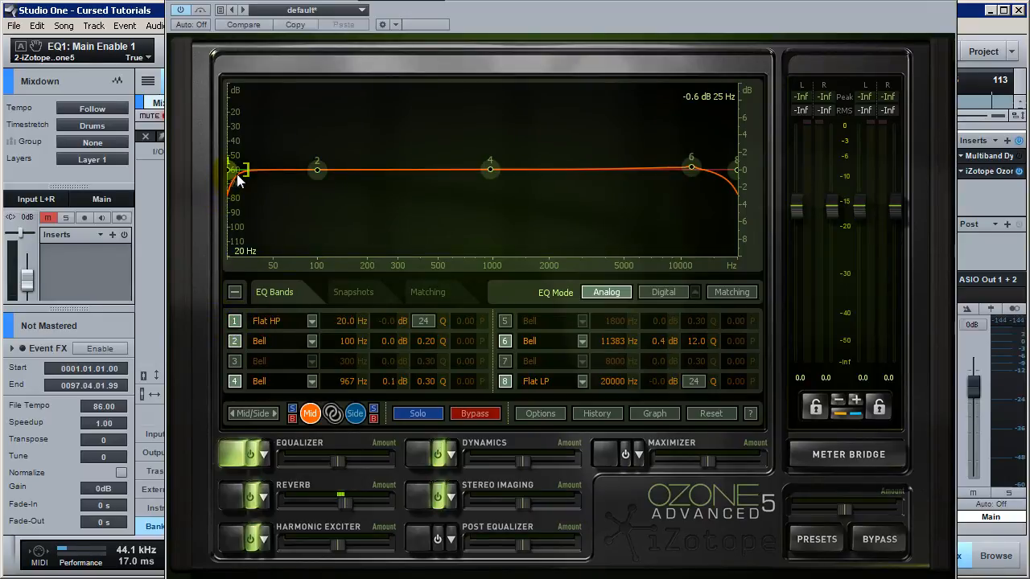
left_click(227, 168)
left_click_drag(249, 174, 244, 178)
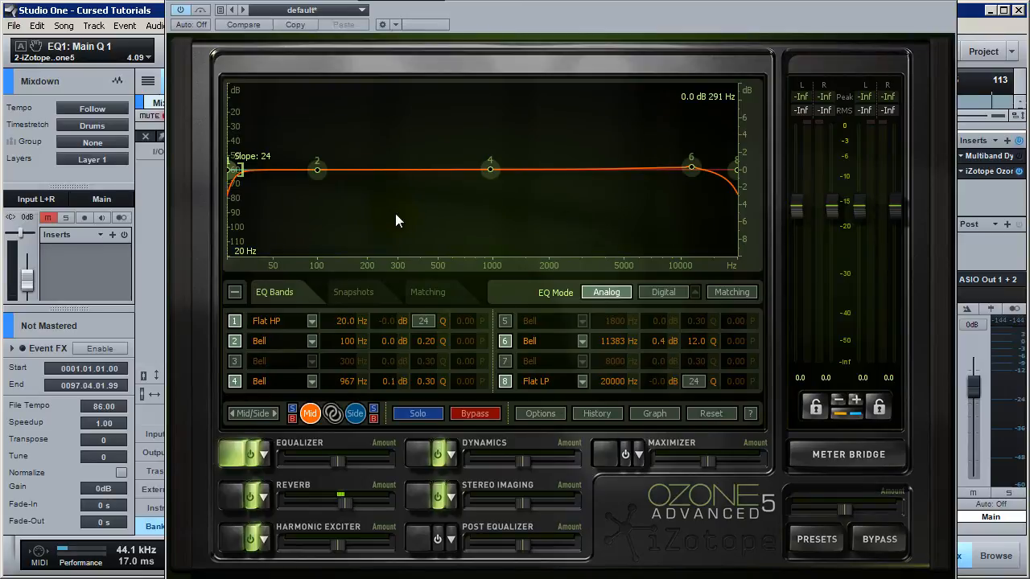
Move EQ band 6 to 17182 Hz and raise its gain to 0.5 dB
left_click_drag(691, 168, 731, 169)
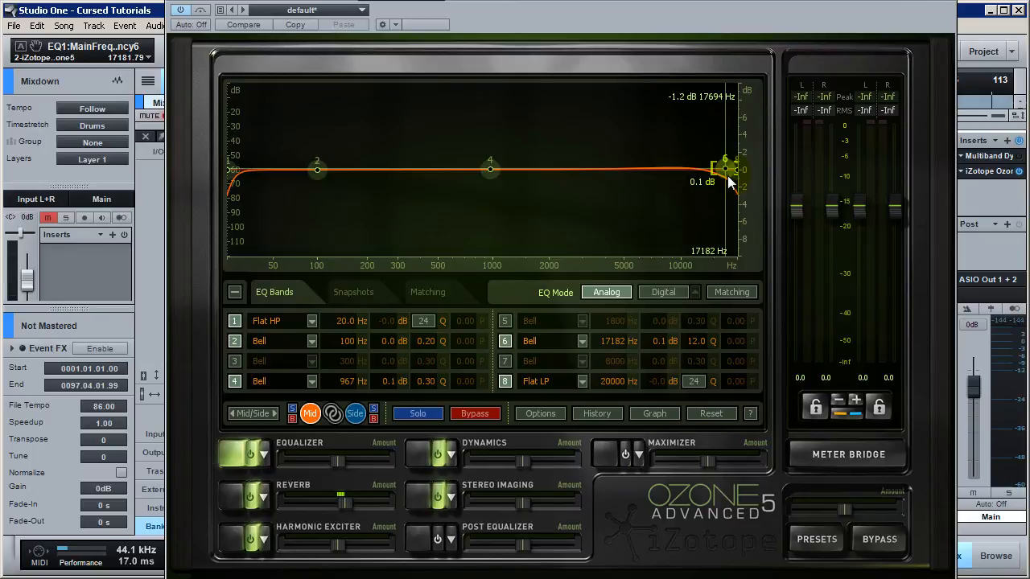
left_click_drag(728, 179, 727, 172)
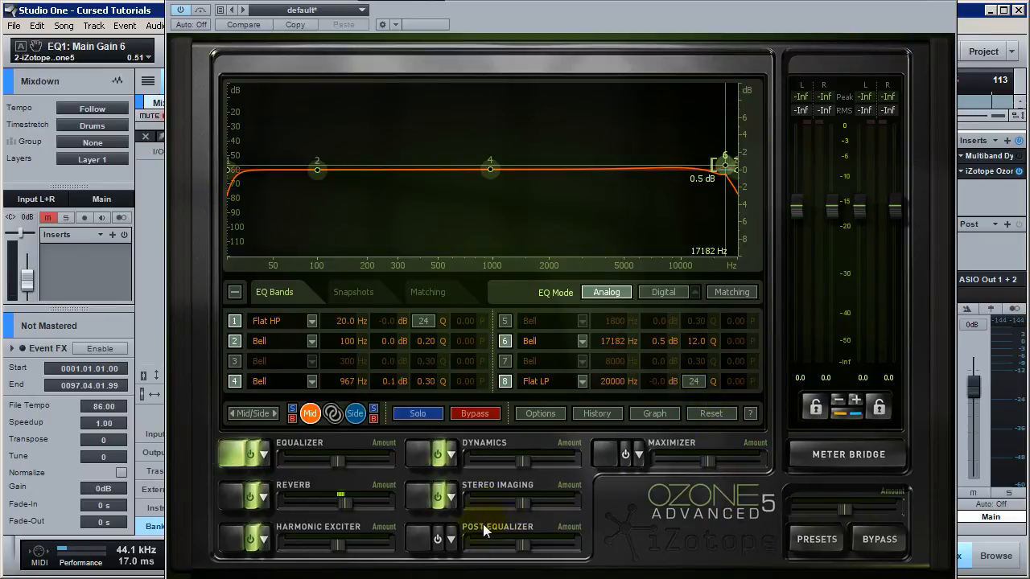
Turn on the Maximizer and toggle its DC filter, checking the Equalizer before returning to the Maximizer settings
left_click(629, 457)
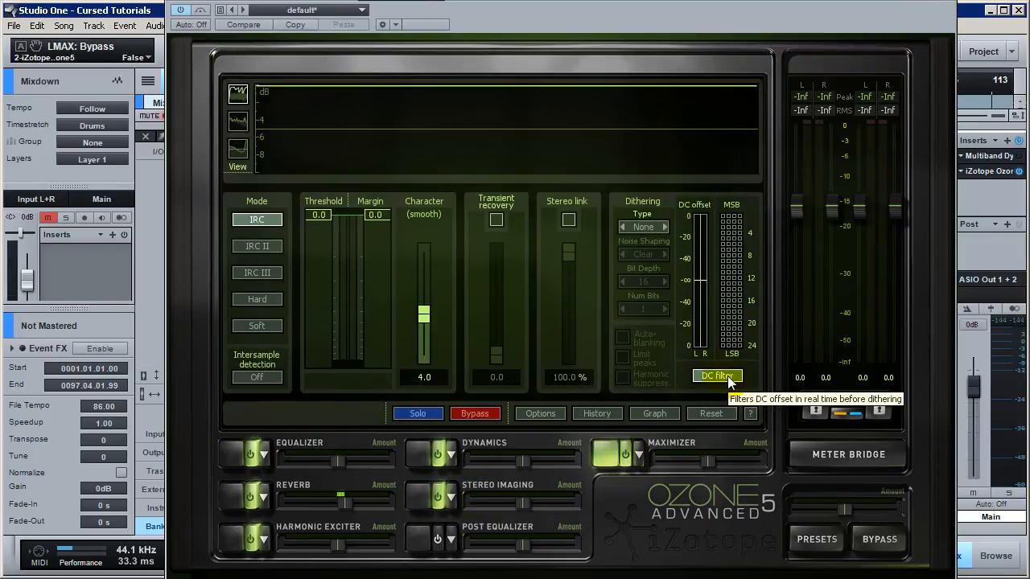
left_click(729, 381)
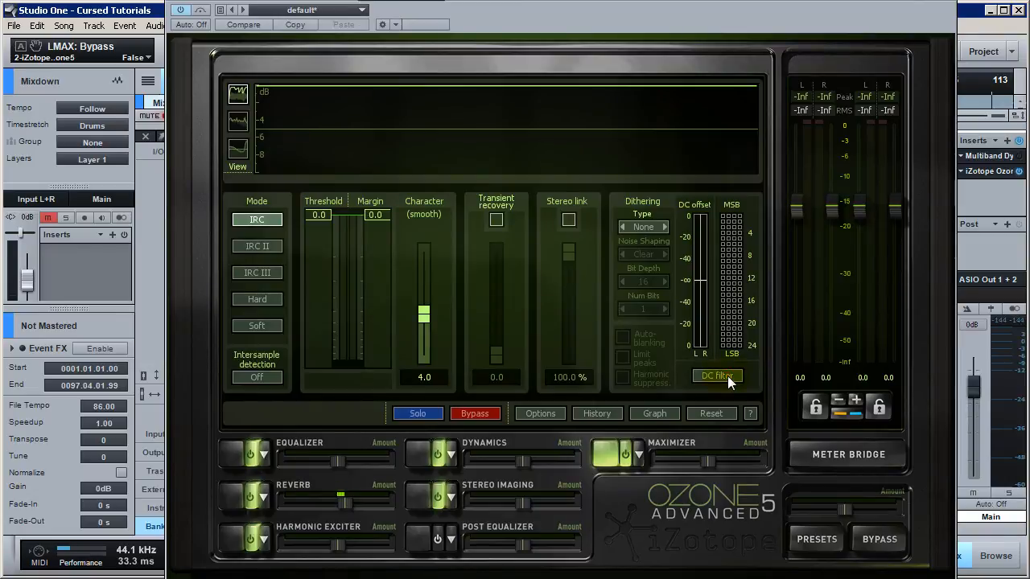
left_click(224, 454)
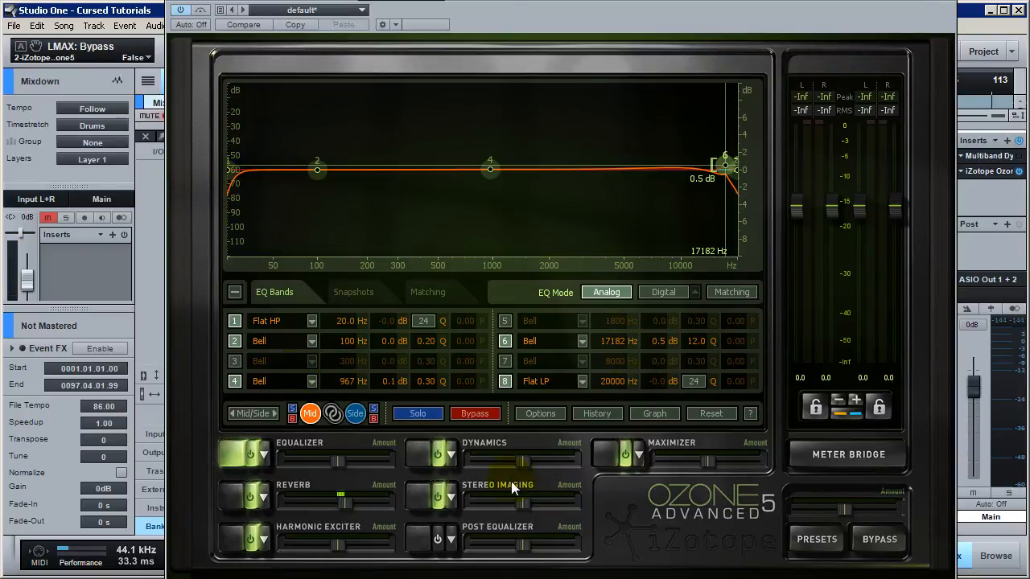
left_click(599, 457)
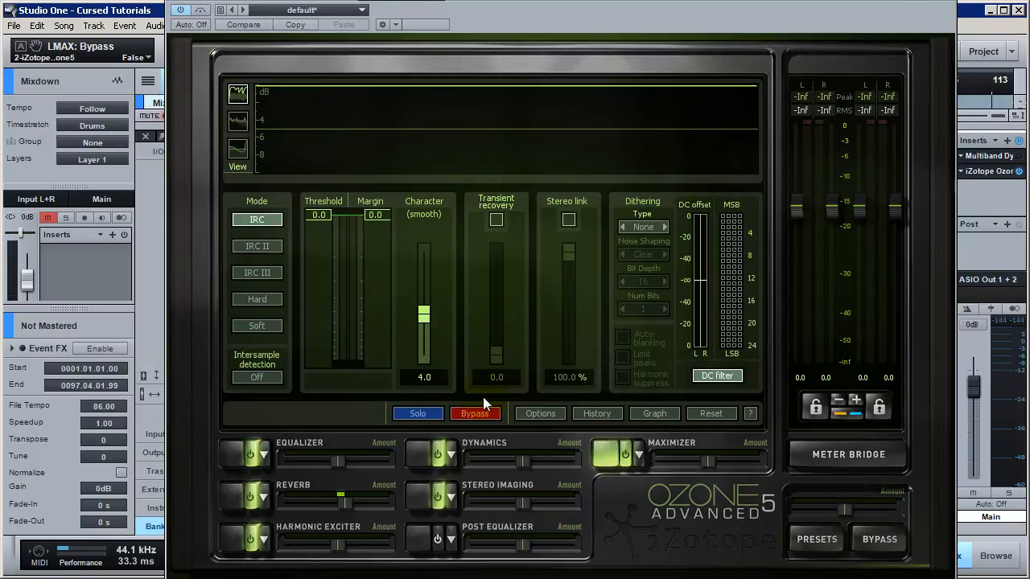
Toggle the Maximizer's bypass, leaving the module bypassed, and close Ozone 5
left_click(625, 462)
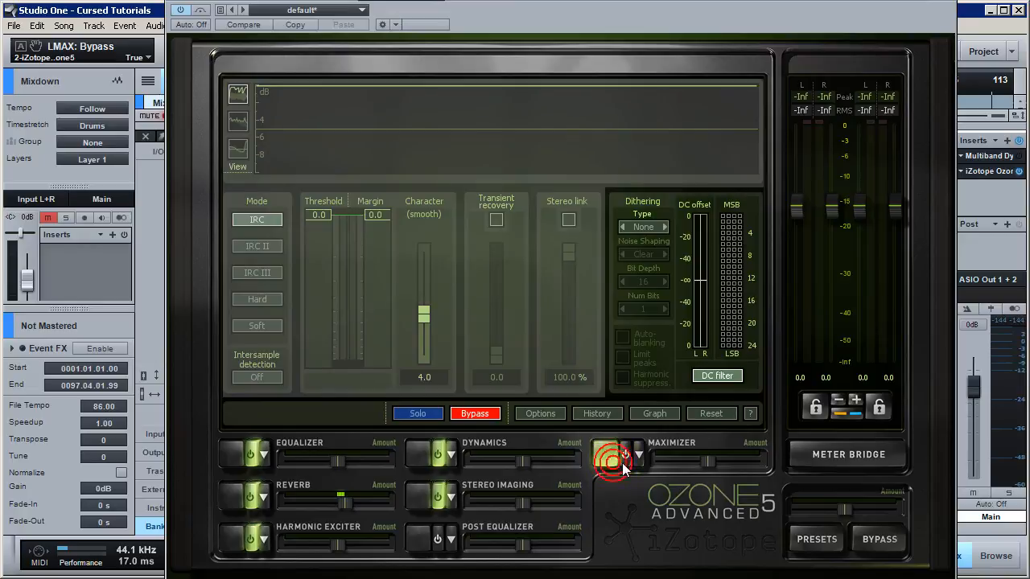
left_click(620, 464)
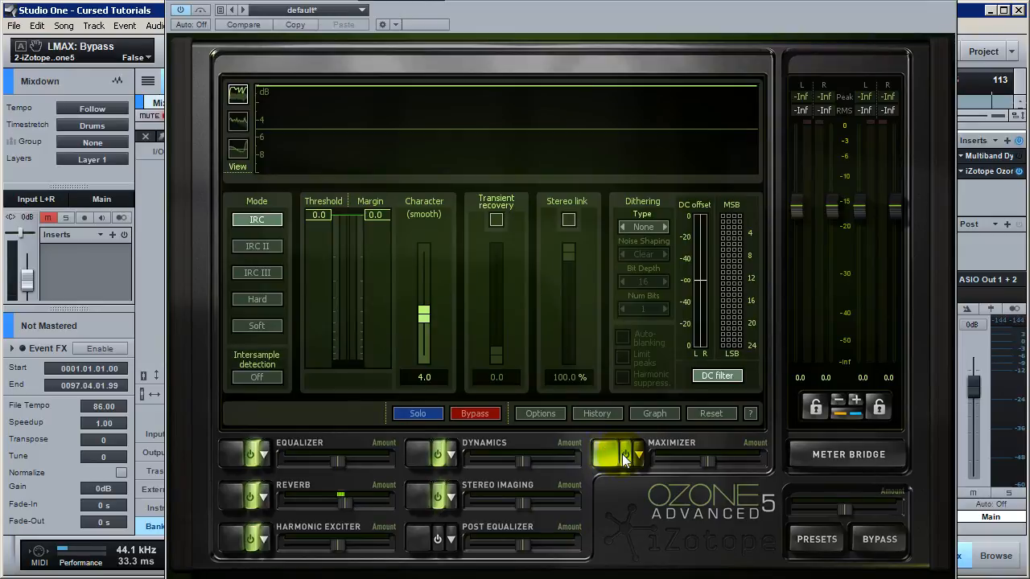
left_click(625, 457)
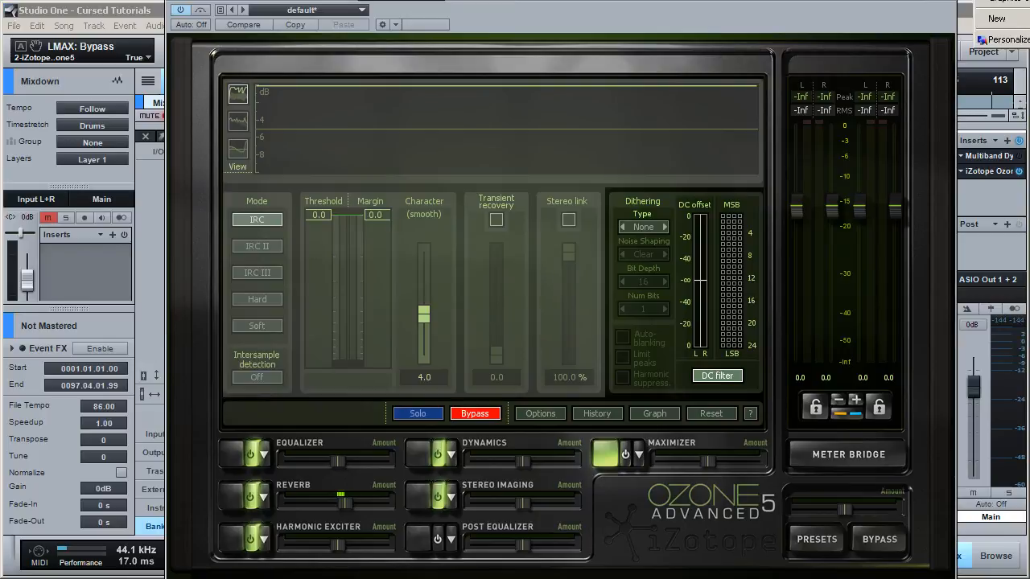
left_click(947, 6)
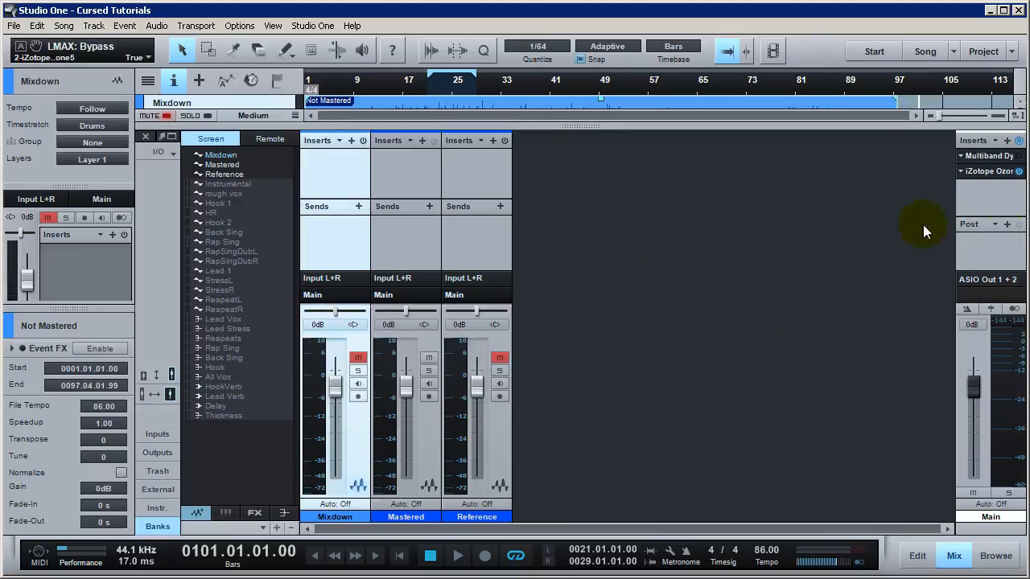
Deactivate the iZotope Ozone insert on the Main channel and solo the Mixdown track in the arrangement
left_click(1019, 171)
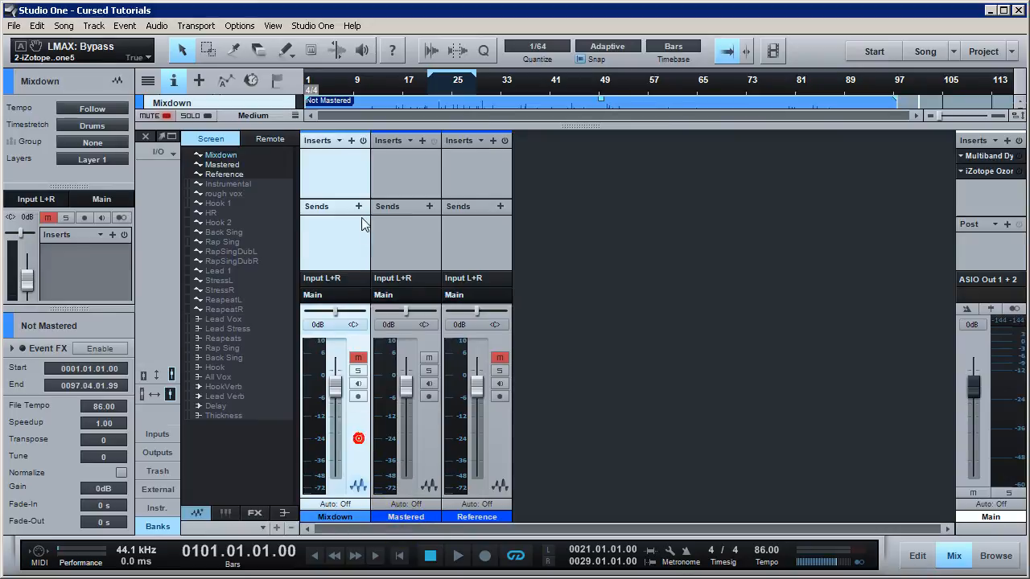
left_click(953, 555)
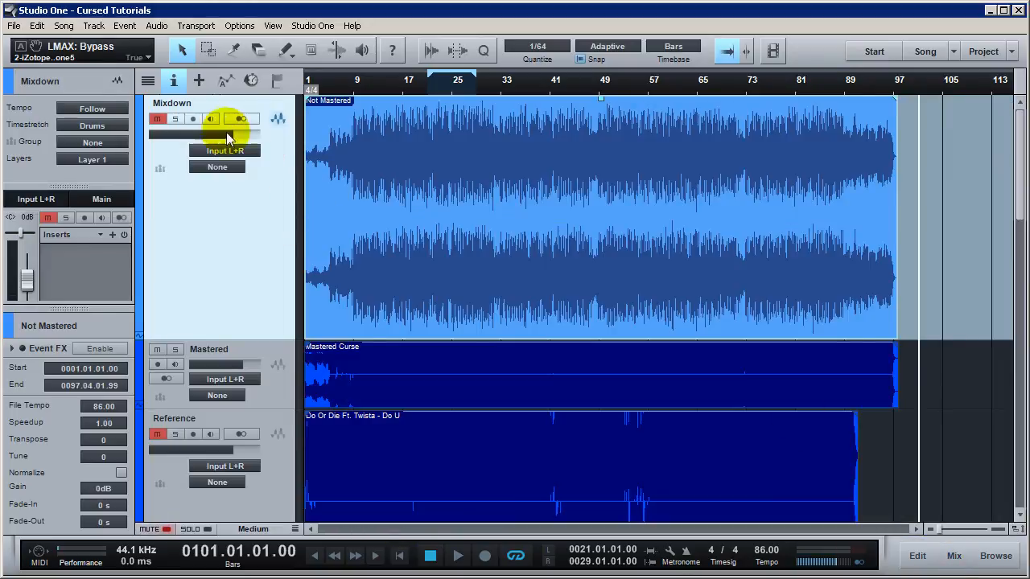
left_click(174, 119)
left_click(207, 167)
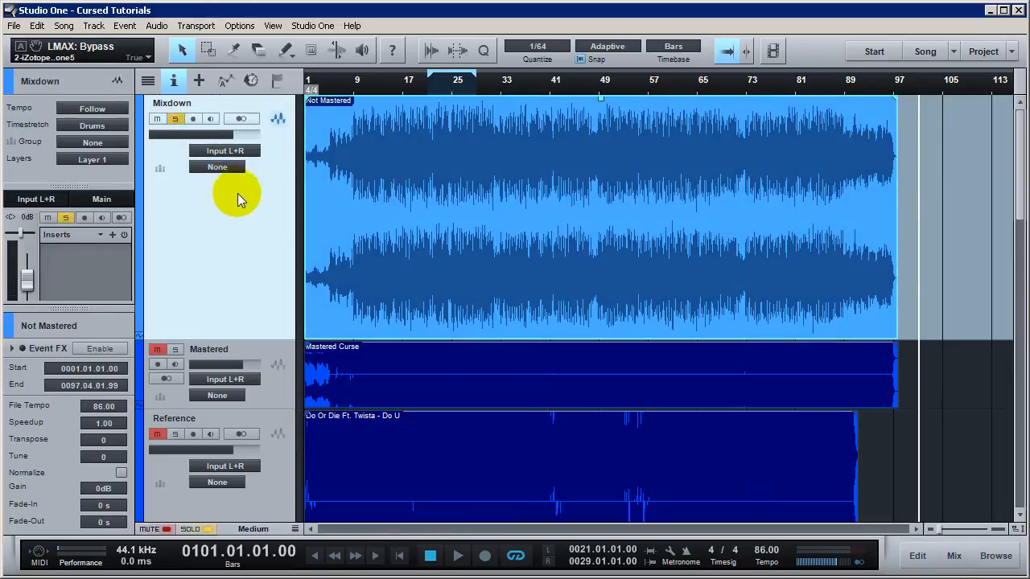
Place the playhead at bar 15 and briefly play the soloed Mixdown track without the mastering plugin
left_click(337, 273)
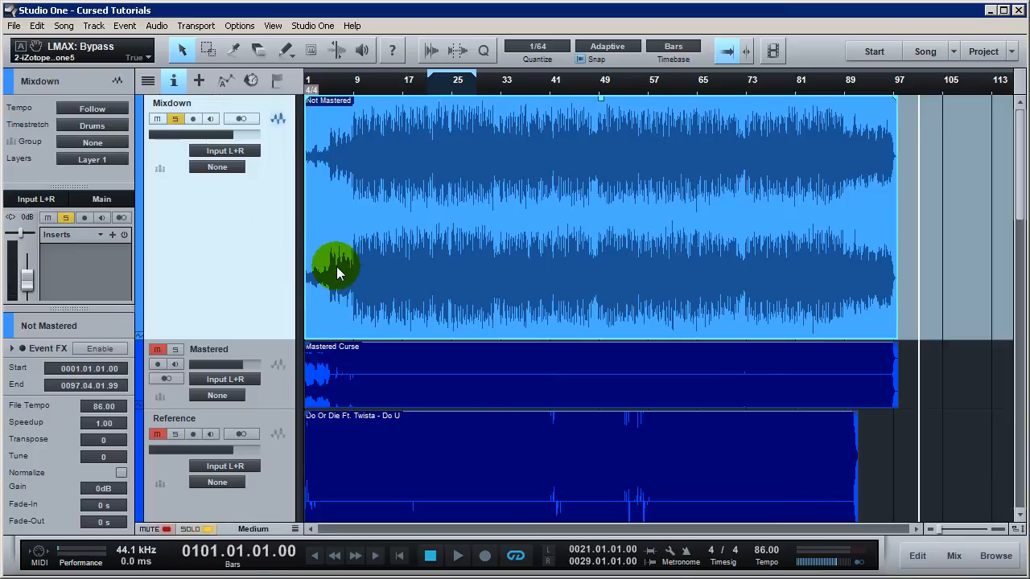
left_click(391, 91)
key("space")
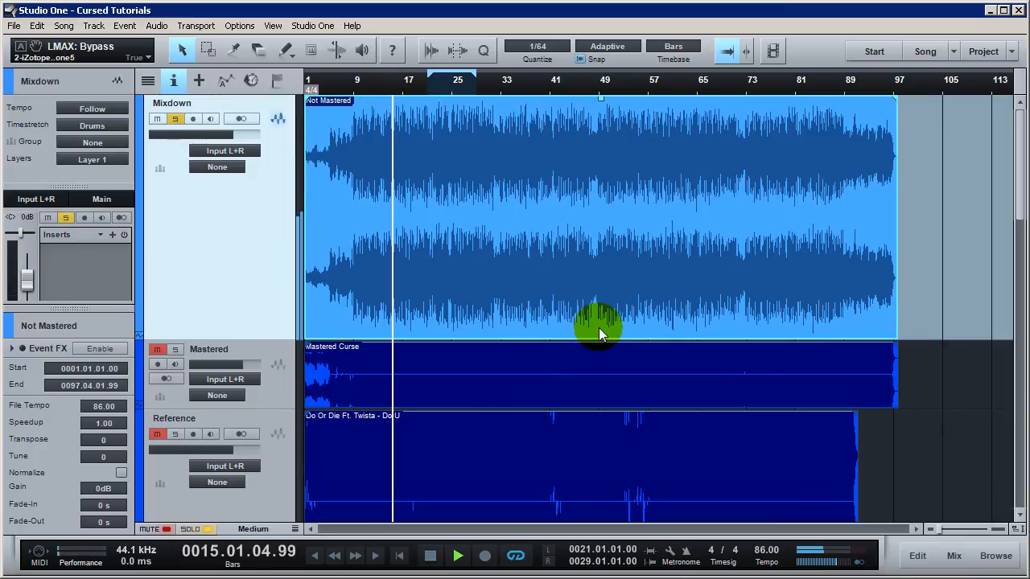
key("space")
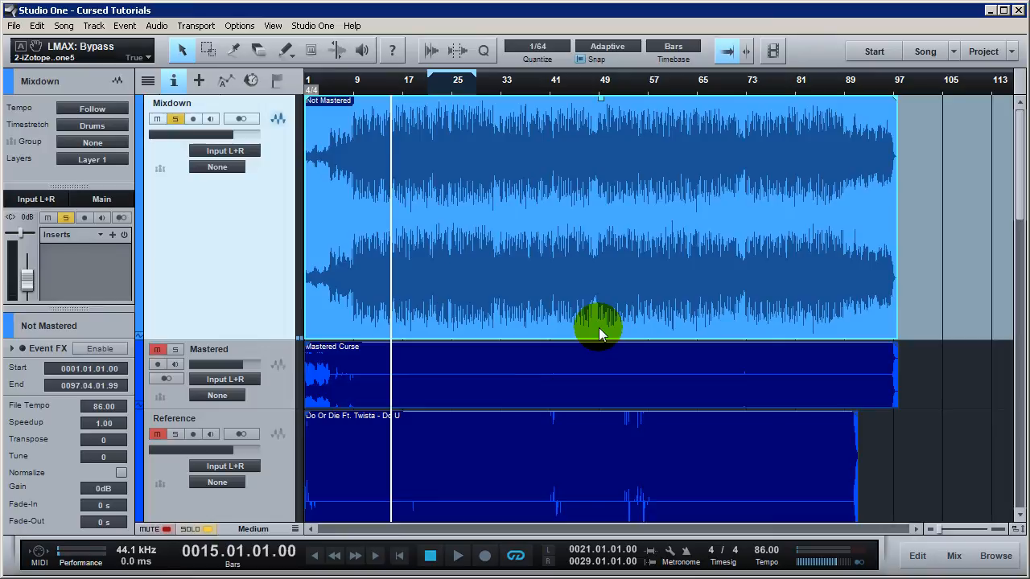